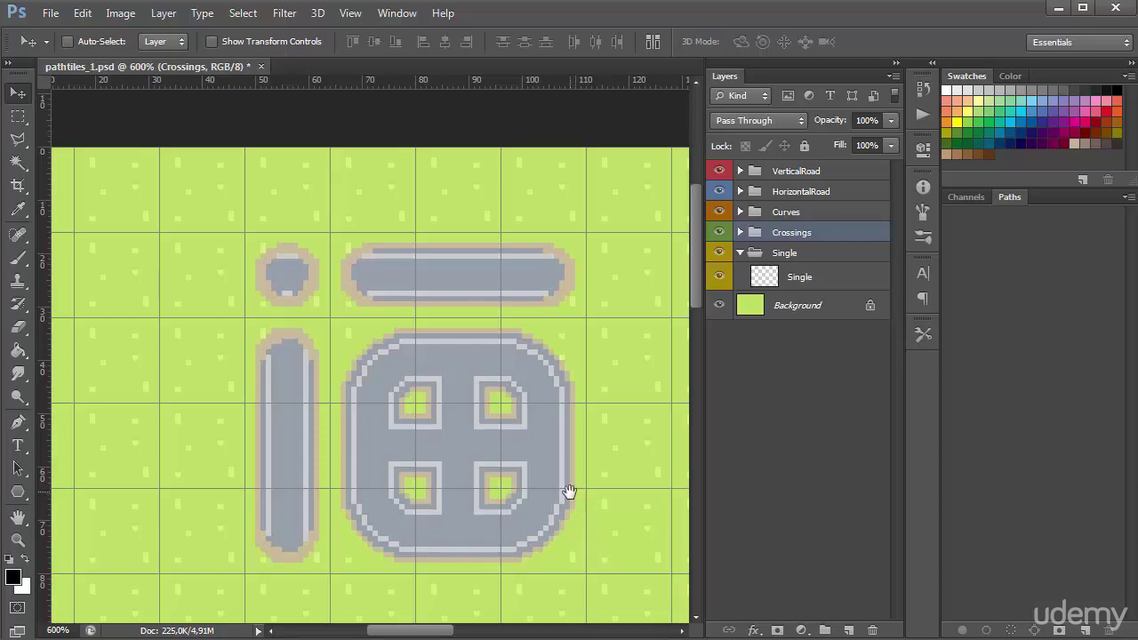
# Expand the Crossings, Curves, HorizontalRoad and VerticalRoad layer groups and select the VerticalRoad group.
pyautogui.moveTo(569, 490); pyautogui.dragTo(554, 470)
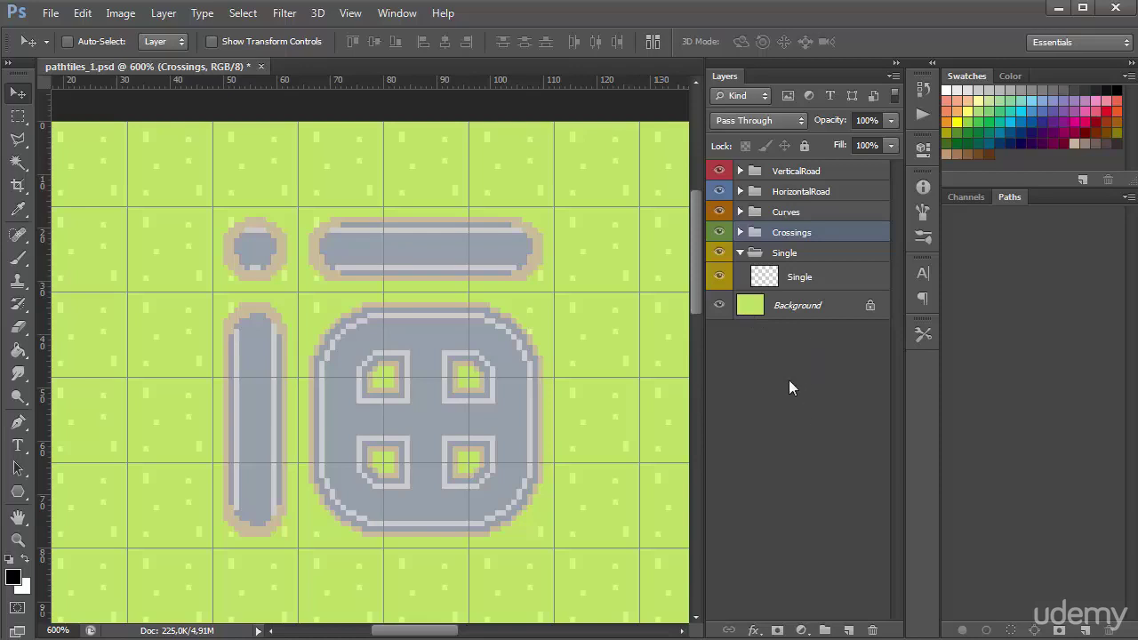
pyautogui.click(740, 232)
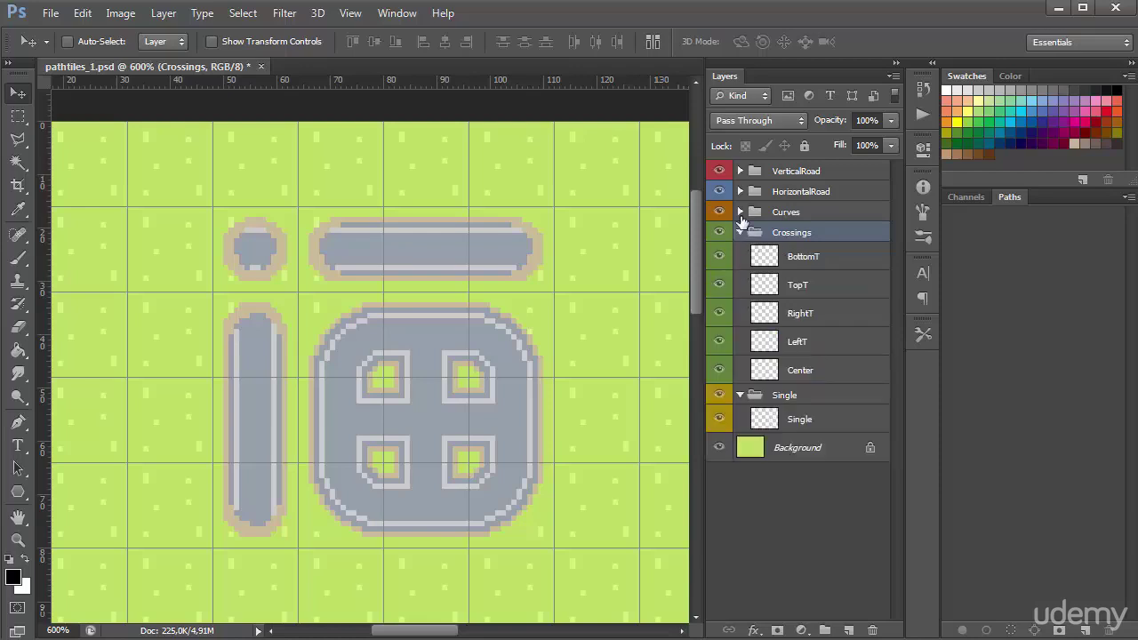
pyautogui.click(740, 212)
pyautogui.click(739, 191)
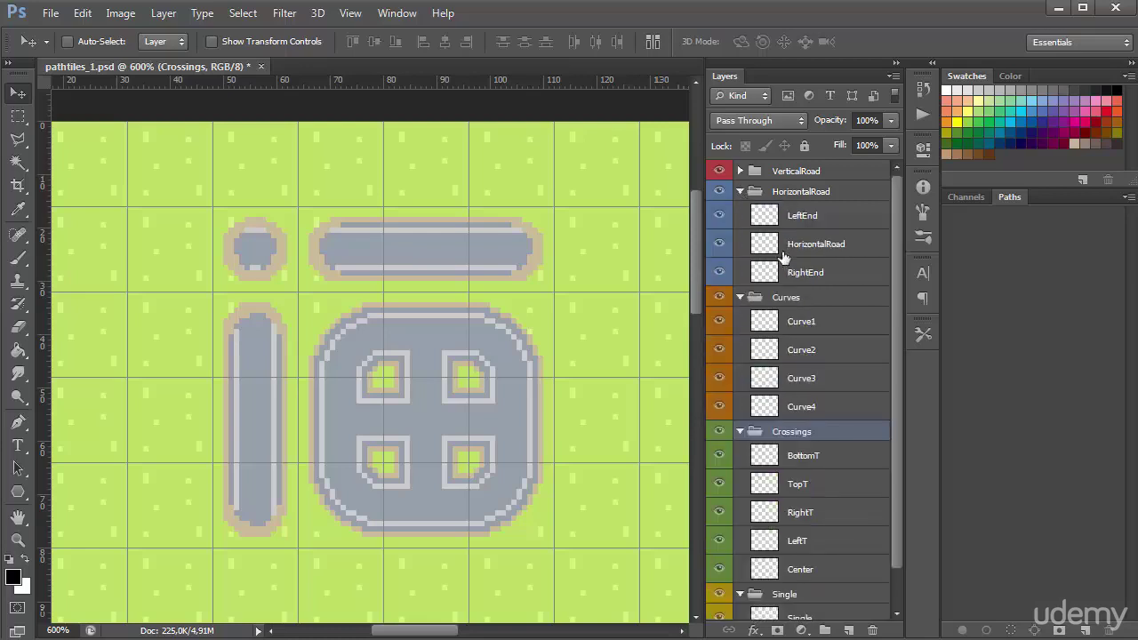
pyautogui.click(740, 170)
pyautogui.click(756, 170)
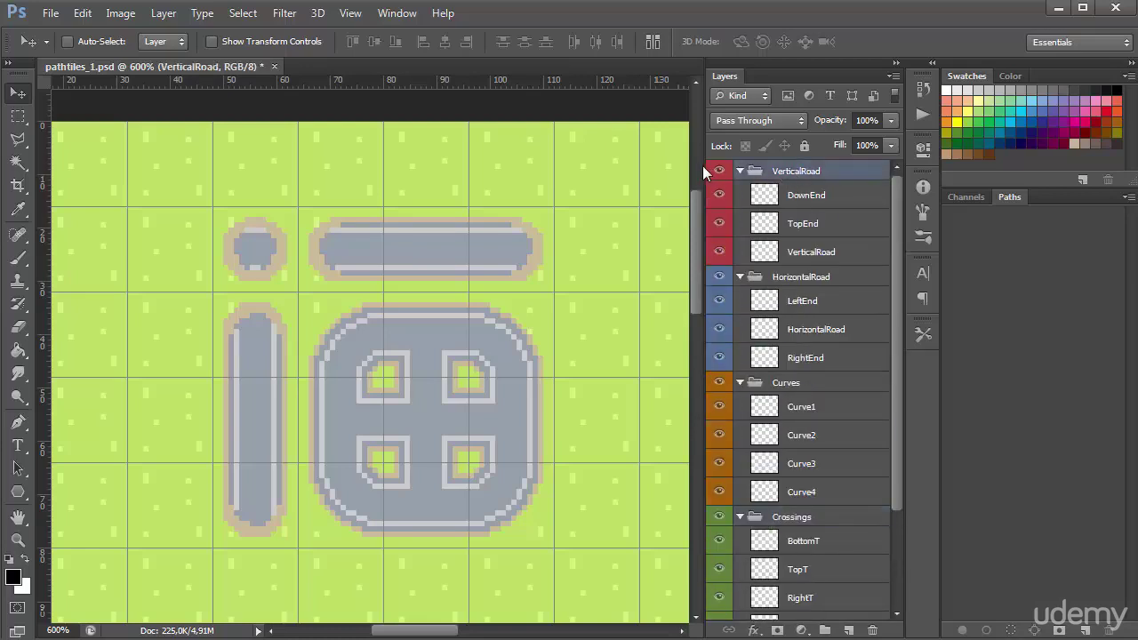
# Toggle the VerticalRoad group and its DownEnd, TopEnd and VerticalRoad layers off and on to identify their tiles.
pyautogui.click(719, 171)
pyautogui.click(719, 171)
pyautogui.click(720, 195)
pyautogui.click(719, 195)
pyautogui.click(719, 222)
pyautogui.click(719, 223)
pyautogui.click(719, 250)
pyautogui.click(719, 251)
# Toggle the visibility of the HorizontalRoad, Curves and Crossings groups off and on to identify their tiles.
pyautogui.click(719, 276)
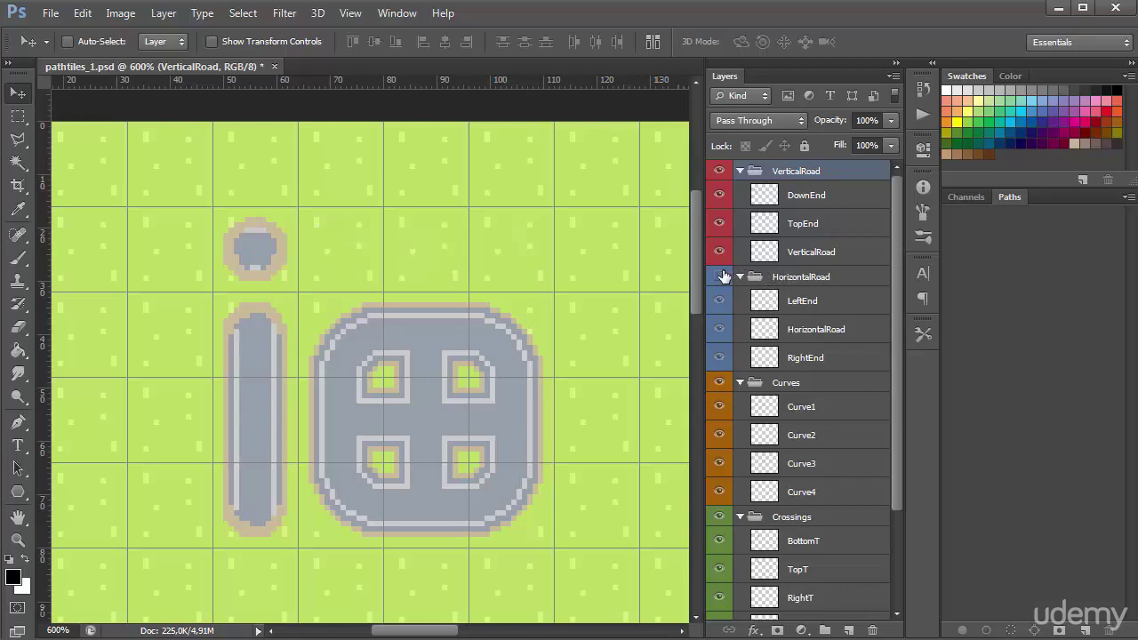
pyautogui.click(720, 277)
pyautogui.click(719, 382)
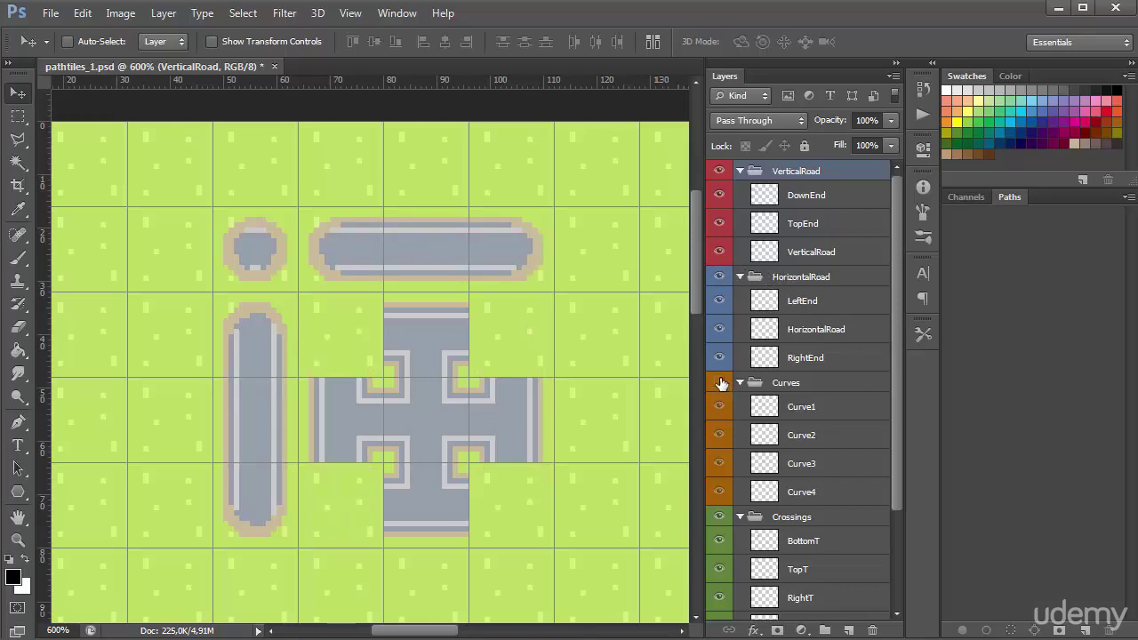
pyautogui.click(719, 382)
pyautogui.scroll(-2, 795, 434)
pyautogui.click(719, 434)
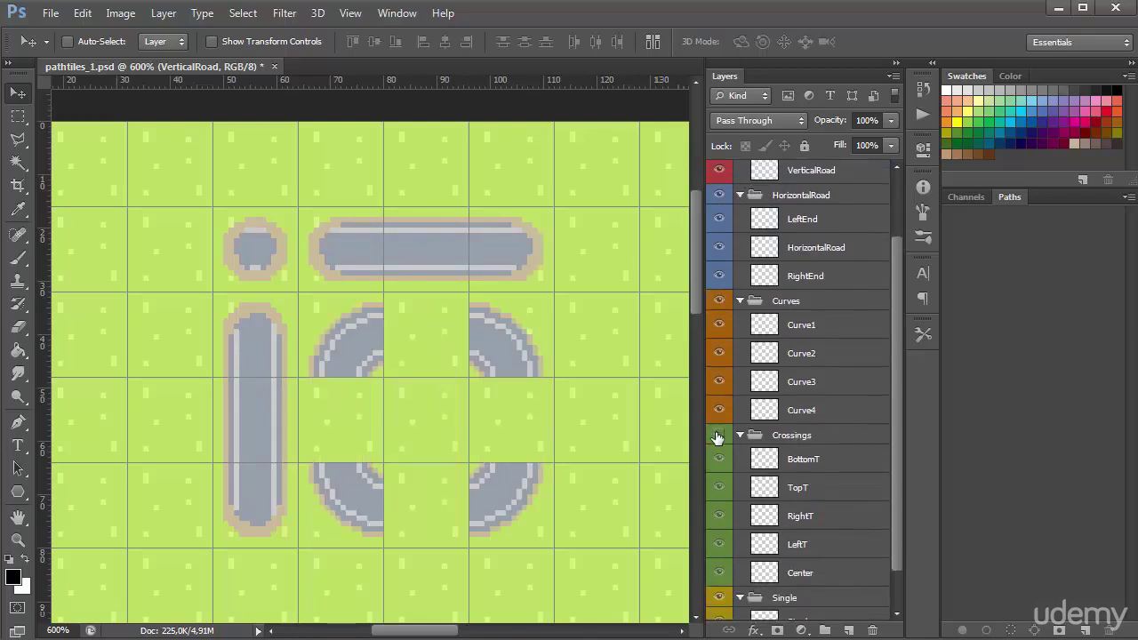
pyautogui.click(719, 435)
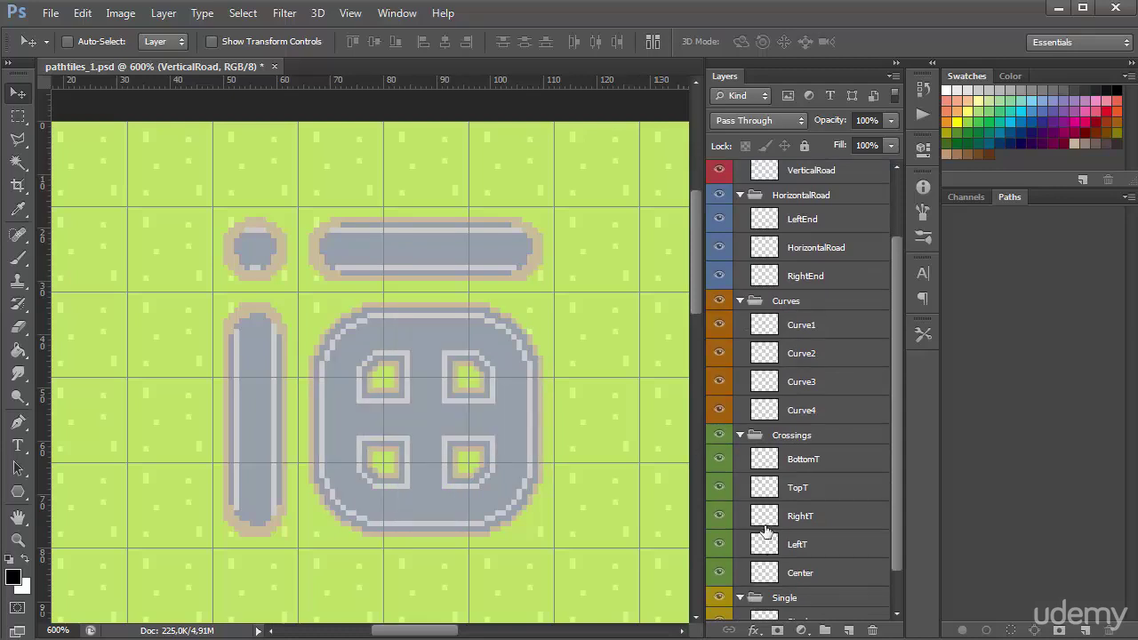
# Toggle the visibility of the Single group and the TopT crossing layer off and on to check their tiles.
pyautogui.scroll(-1, 734, 516)
pyautogui.scroll(-1, 719, 539)
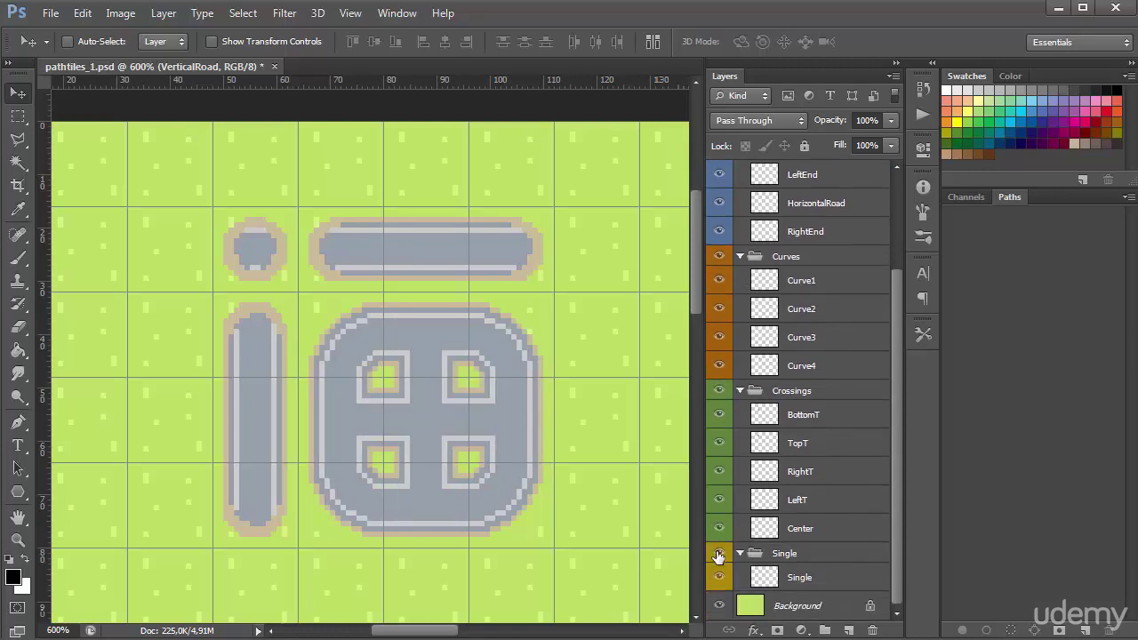
pyautogui.click(718, 557)
pyautogui.click(718, 557)
pyautogui.click(719, 443)
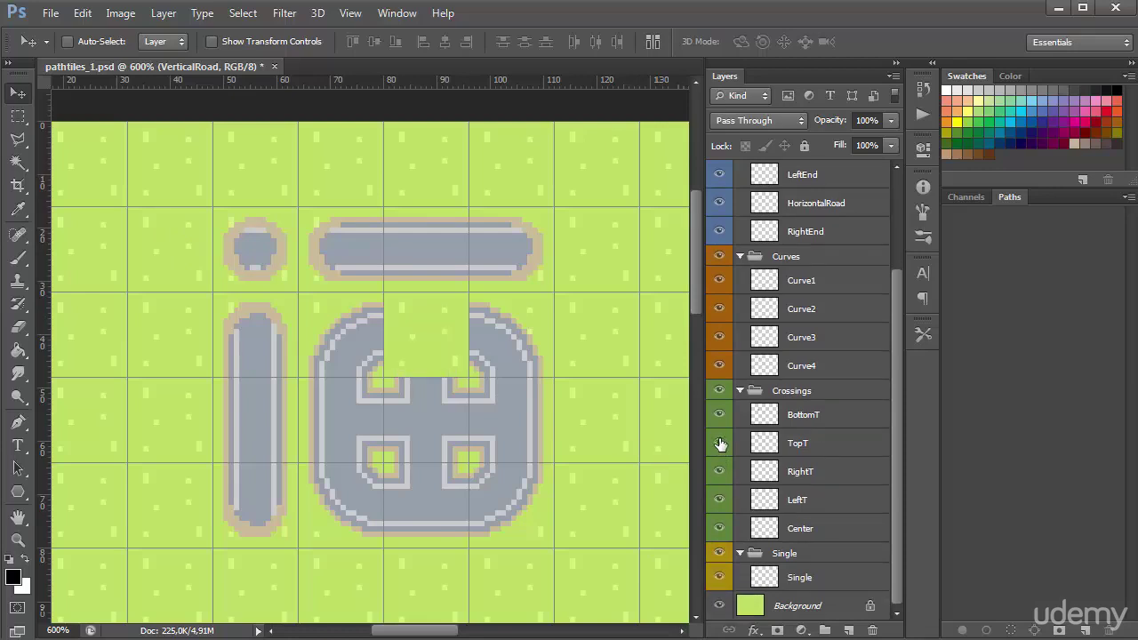
pyautogui.click(720, 442)
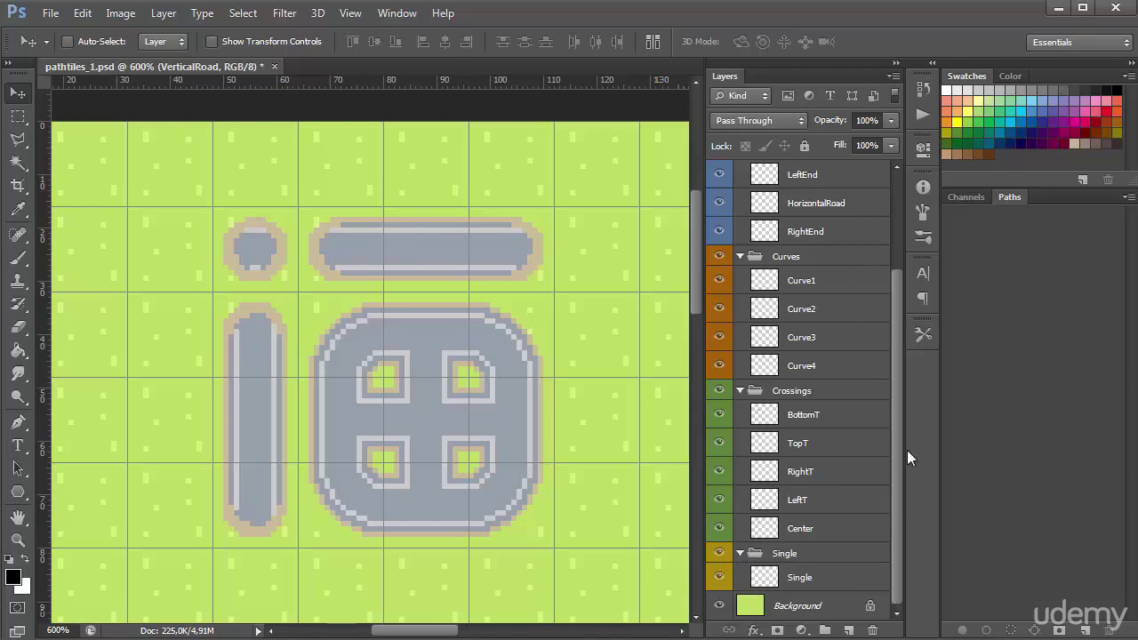
# Dock the Layers panel together with Channels and Paths to widen the canvas area.
pyautogui.moveTo(895, 439); pyautogui.dragTo(895, 423)
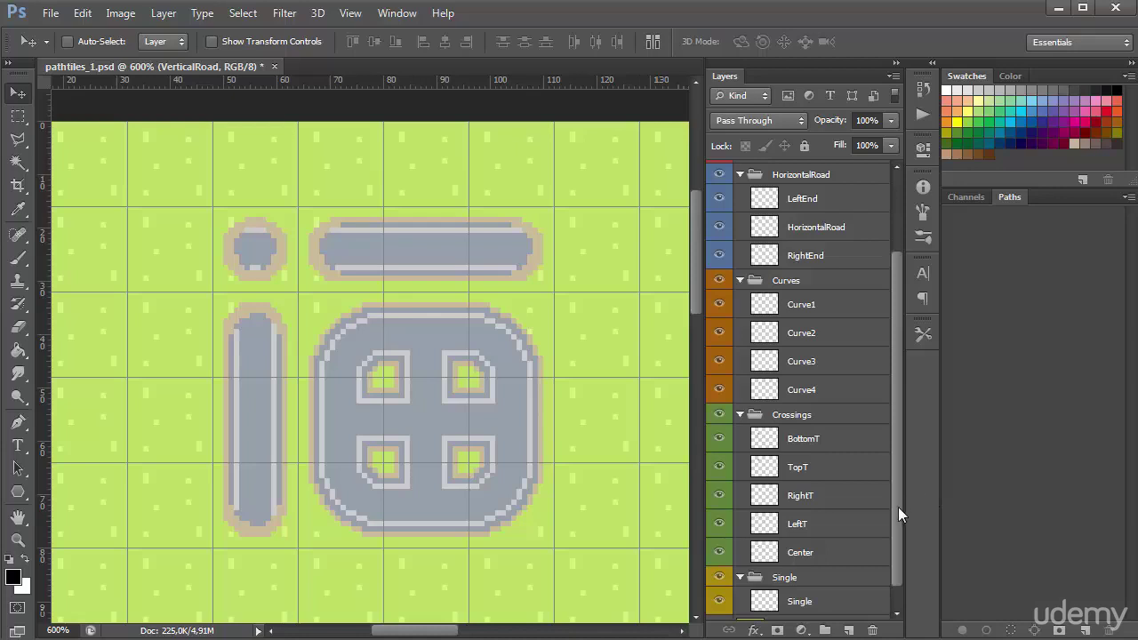
pyautogui.moveTo(898, 507); pyautogui.dragTo(885, 421)
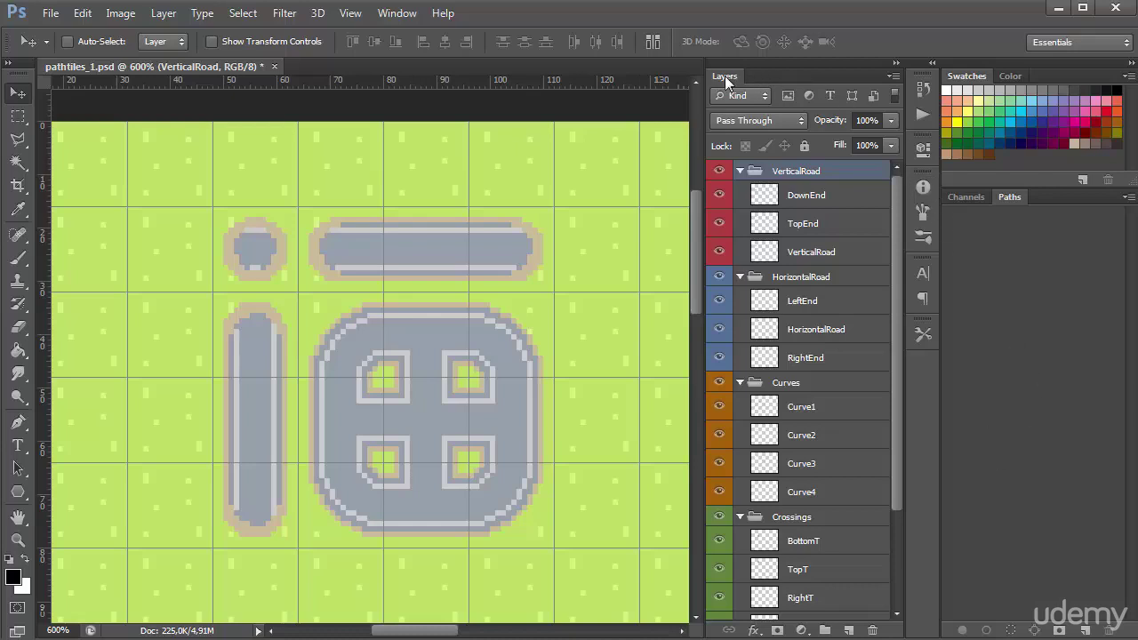
pyautogui.moveTo(725, 75); pyautogui.dragTo(950, 201)
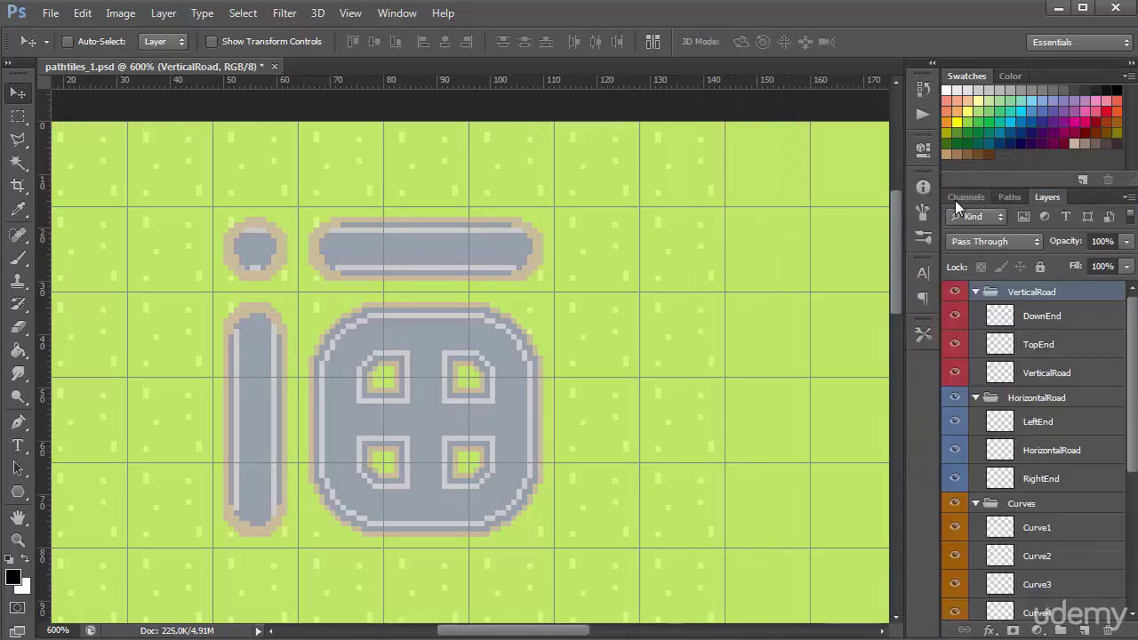
# Collapse the VerticalRoad, HorizontalRoad, Curves, Crossings and Single layer groups.
pyautogui.click(976, 291)
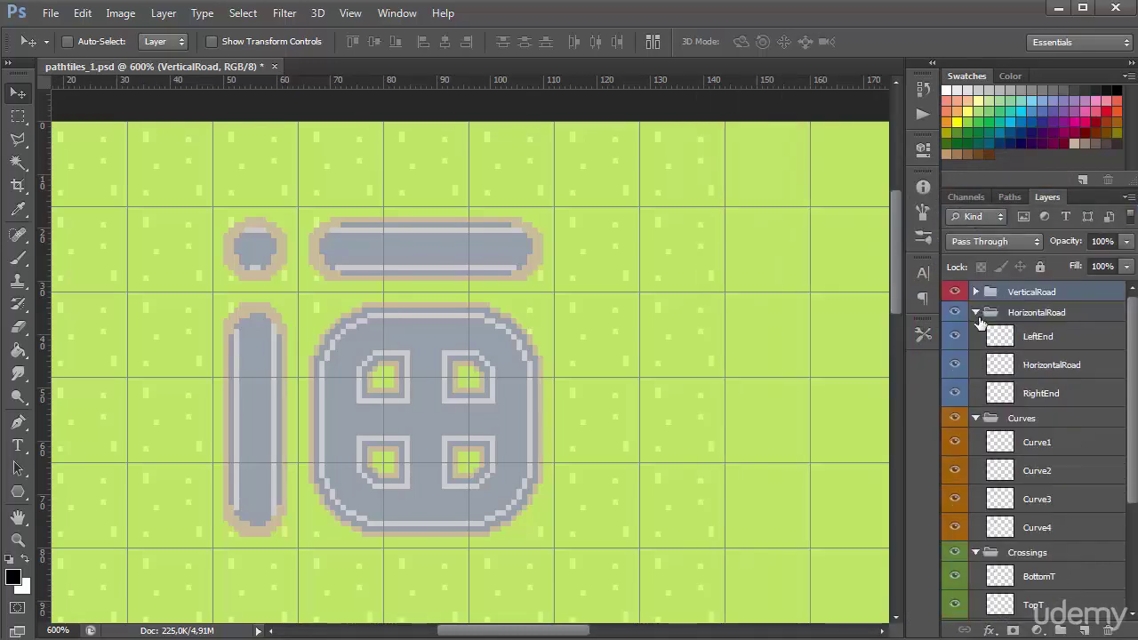
pyautogui.click(975, 312)
pyautogui.click(975, 333)
pyautogui.click(975, 353)
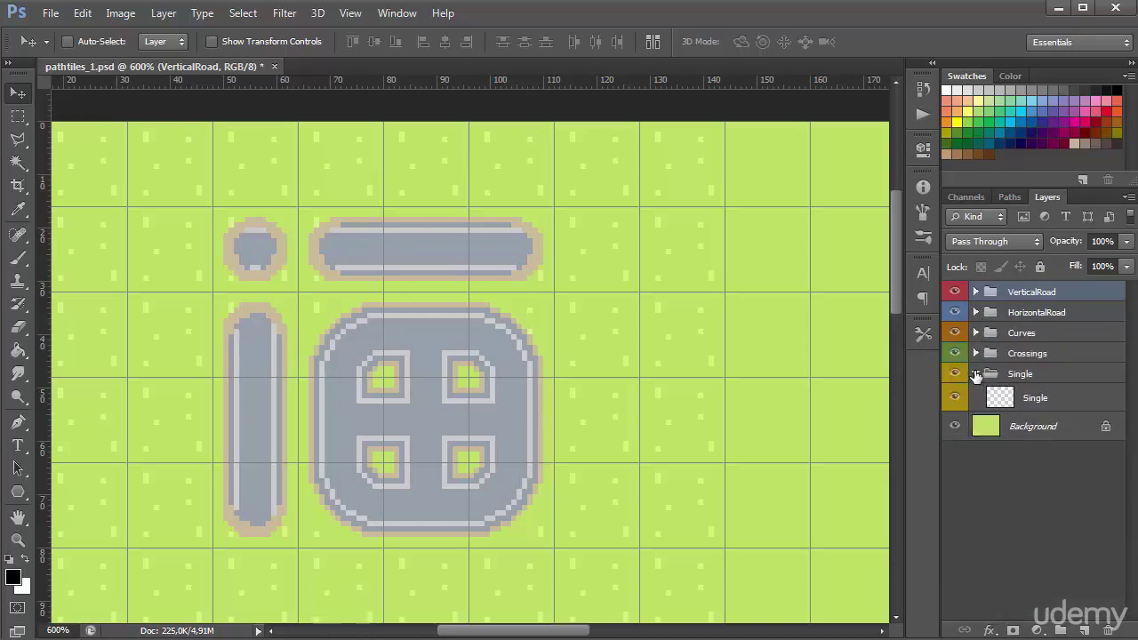
pyautogui.click(975, 374)
# Duplicate all five road groups, from VerticalRoad through Single.
pyautogui.click(1057, 377)
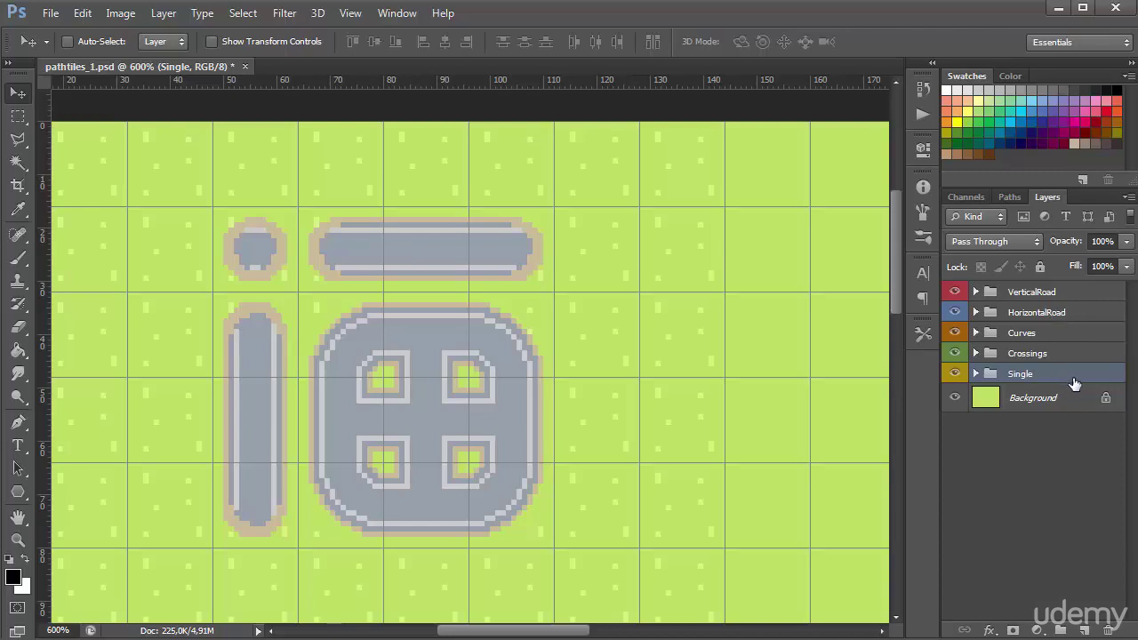
pyautogui.keyDown('shift'); pyautogui.click(1089, 293); pyautogui.keyUp('shift')
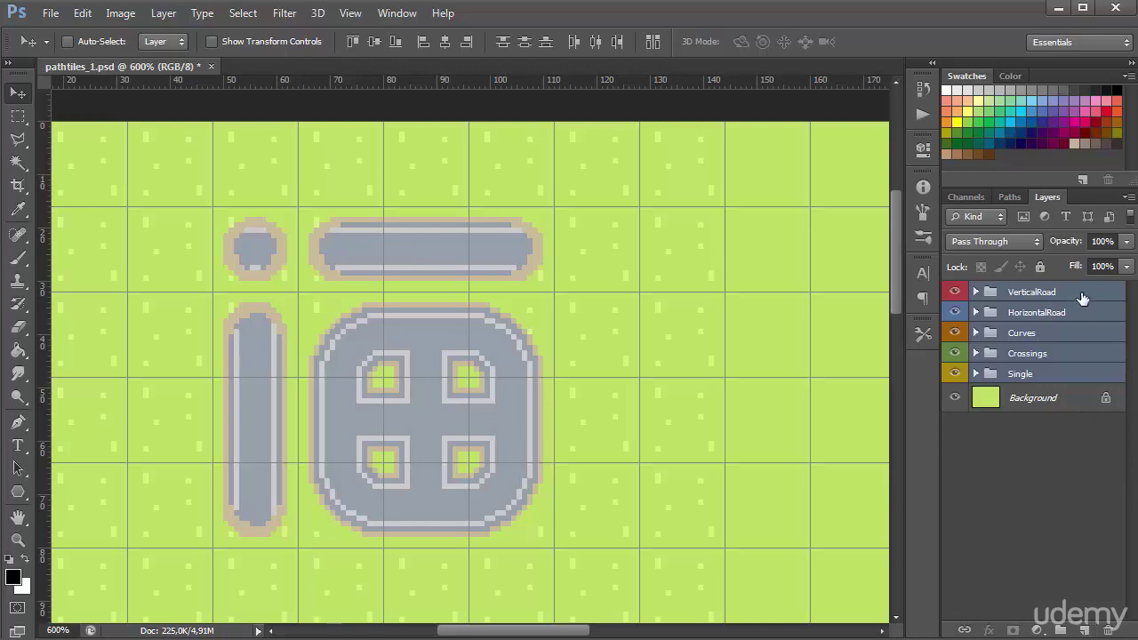
pyautogui.moveTo(1083, 298); pyautogui.dragTo(1084, 630)
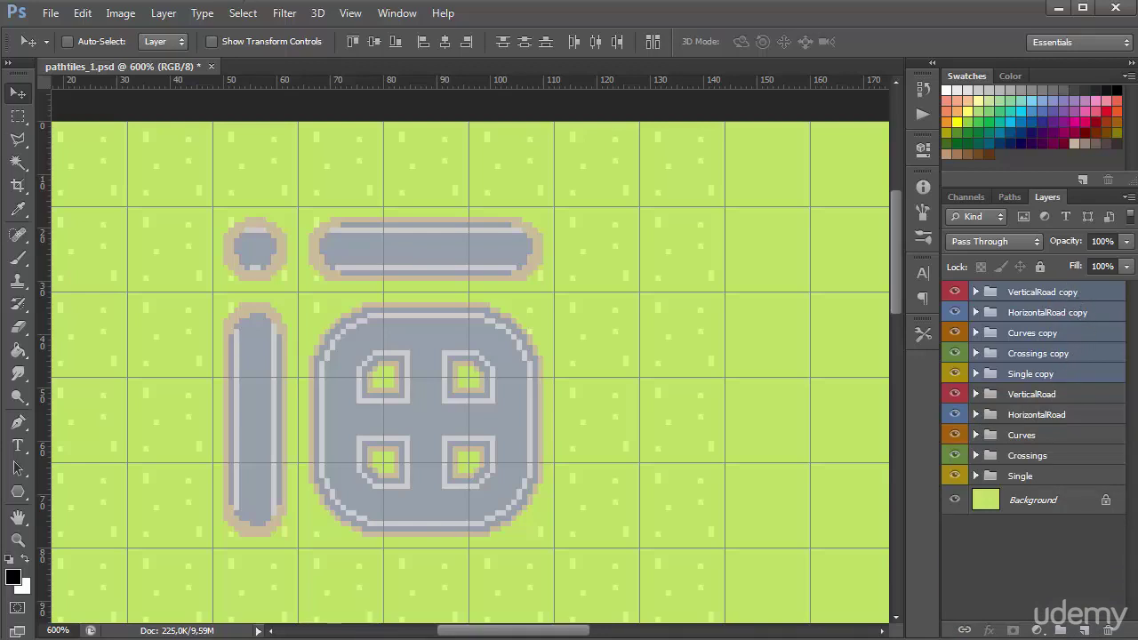
# Merge the five copied groups into a single layer and hide the original road groups.
pyautogui.click(176, 13)
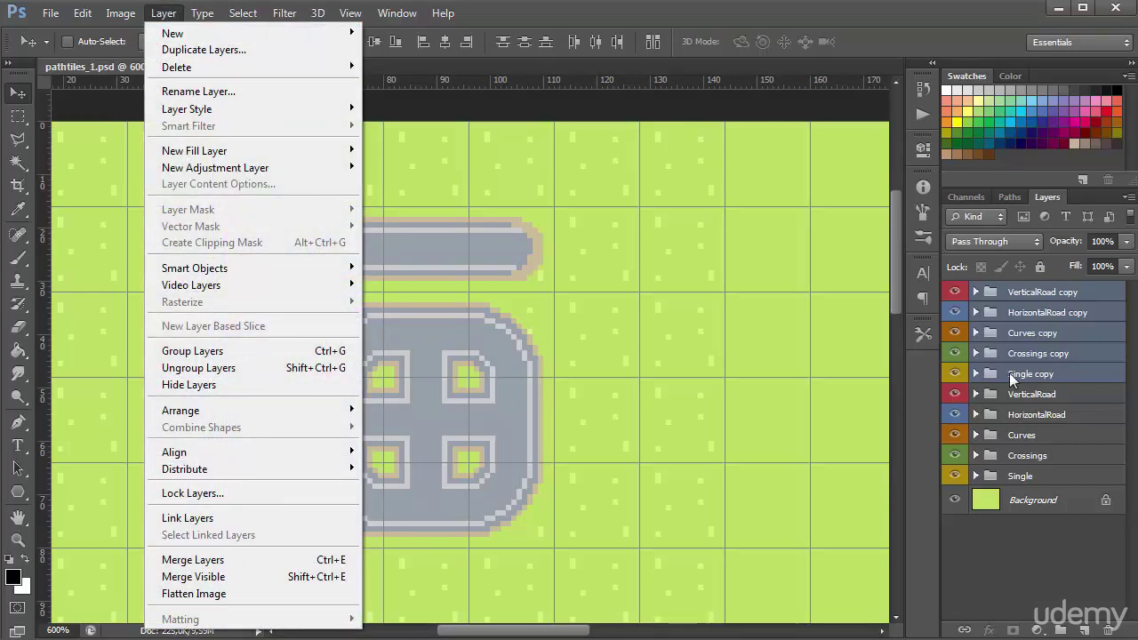
pyautogui.click(280, 562)
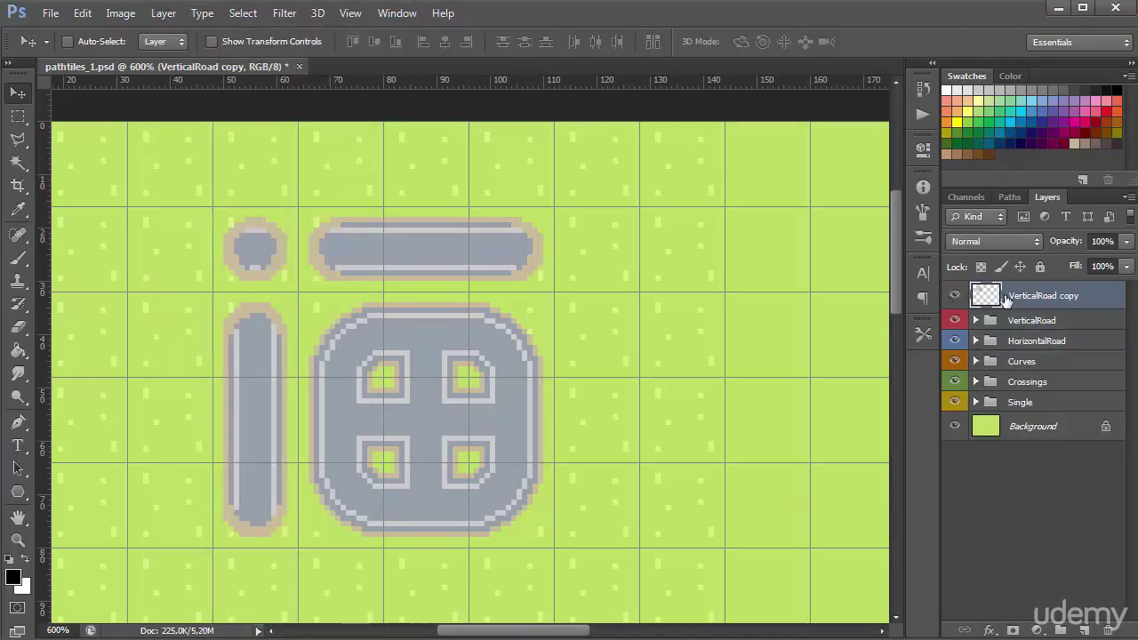
pyautogui.moveTo(558, 356); pyautogui.dragTo(501, 374)
pyautogui.moveTo(955, 320); pyautogui.dragTo(955, 401)
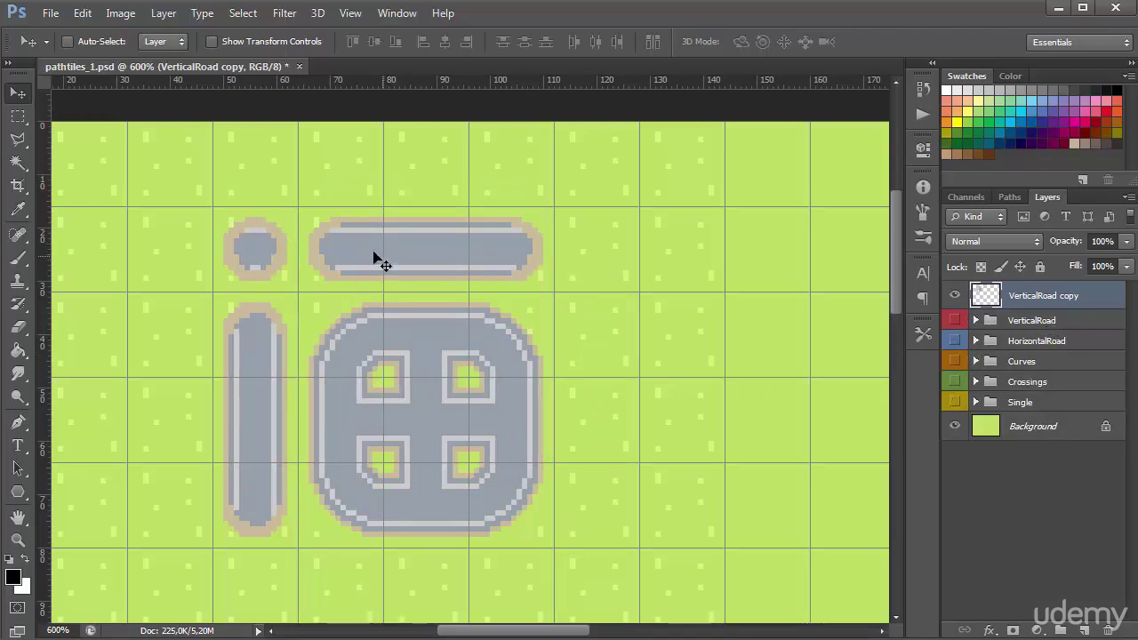
# Draw a light green highlight arc about 11 px wide on empty grass with a 1 px Pencil, using the color sampled from a grass speck.
pyautogui.scroll(2, 351, 247)
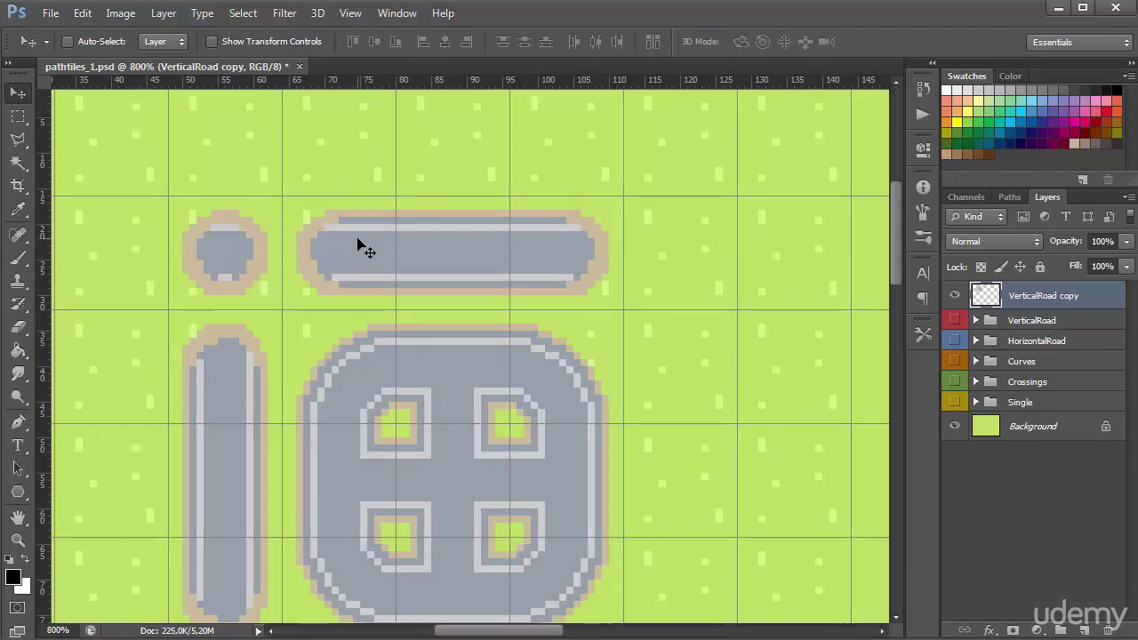
pyautogui.hscroll(5, 613, 470)
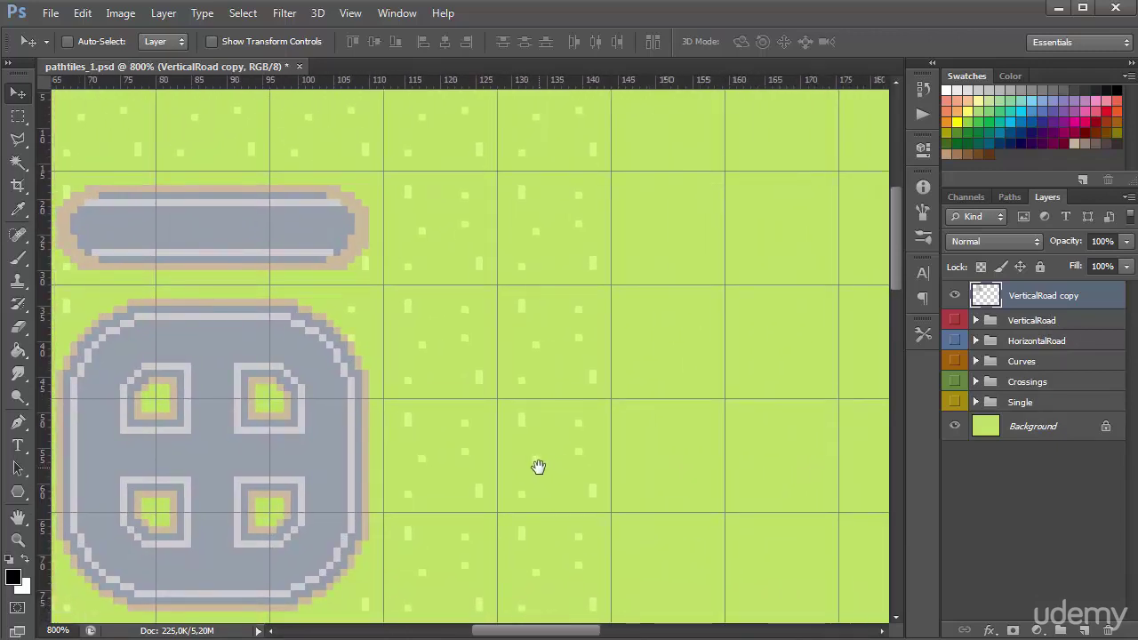
pyautogui.press('b')
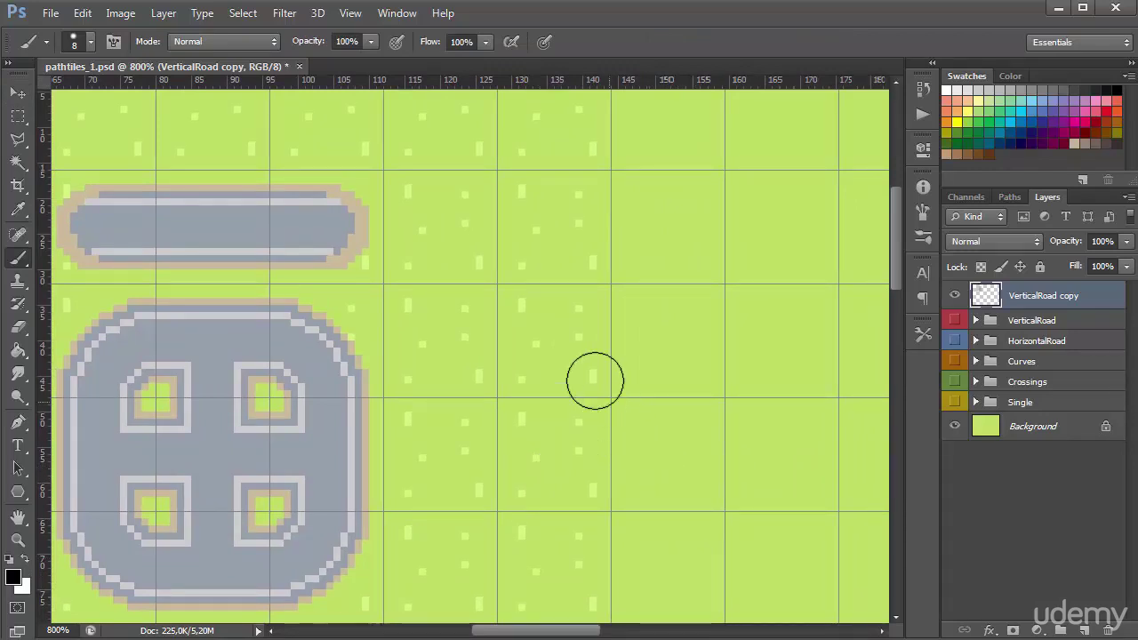
pyautogui.hotkey('shift', 'b')
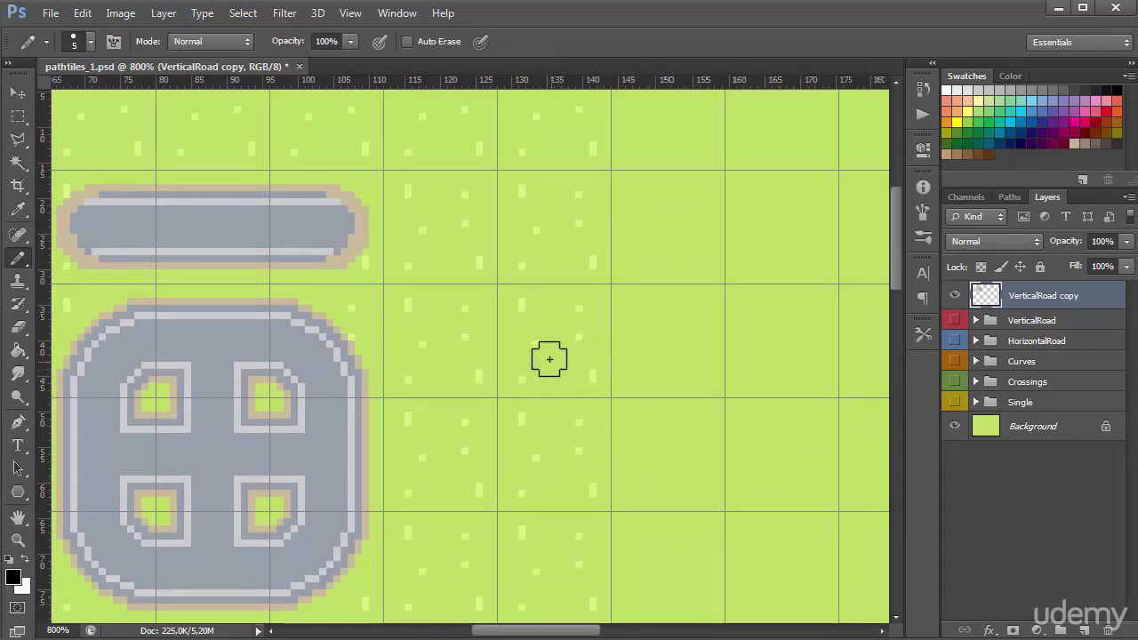
pyautogui.keyDown('alt'); pyautogui.click(539, 304); pyautogui.keyUp('alt')
pyautogui.keyDown('alt'); pyautogui.rightClick(544, 300); pyautogui.keyUp('alt')
pyautogui.rightClick(628, 342)
pyautogui.click(636, 238)
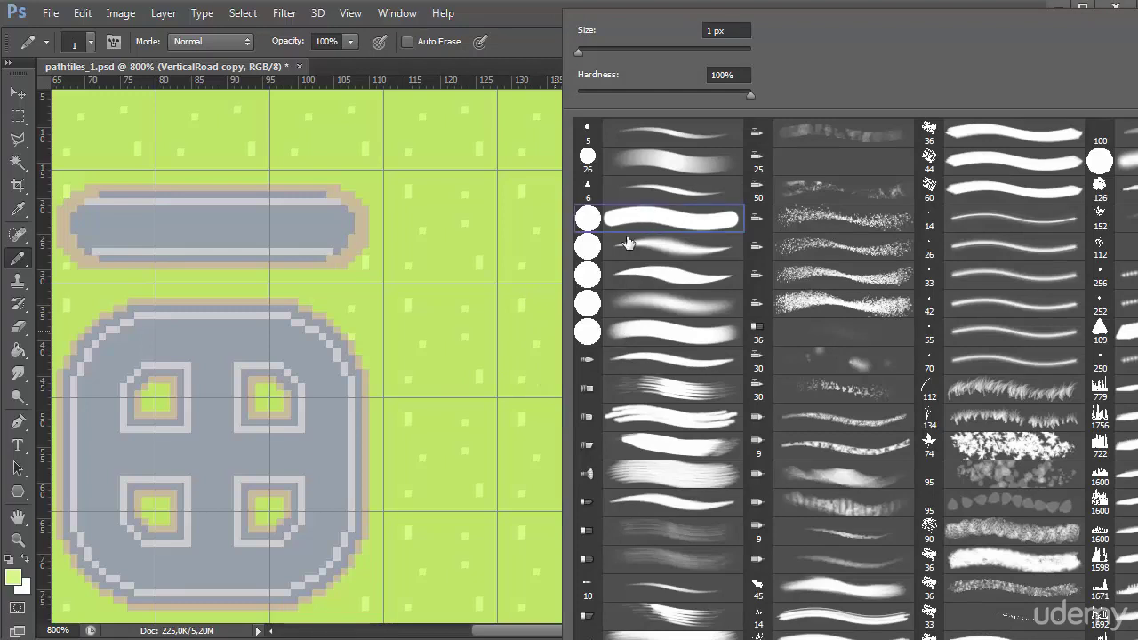
pyautogui.keyDown('alt'); pyautogui.click(528, 298); pyautogui.keyUp('alt')
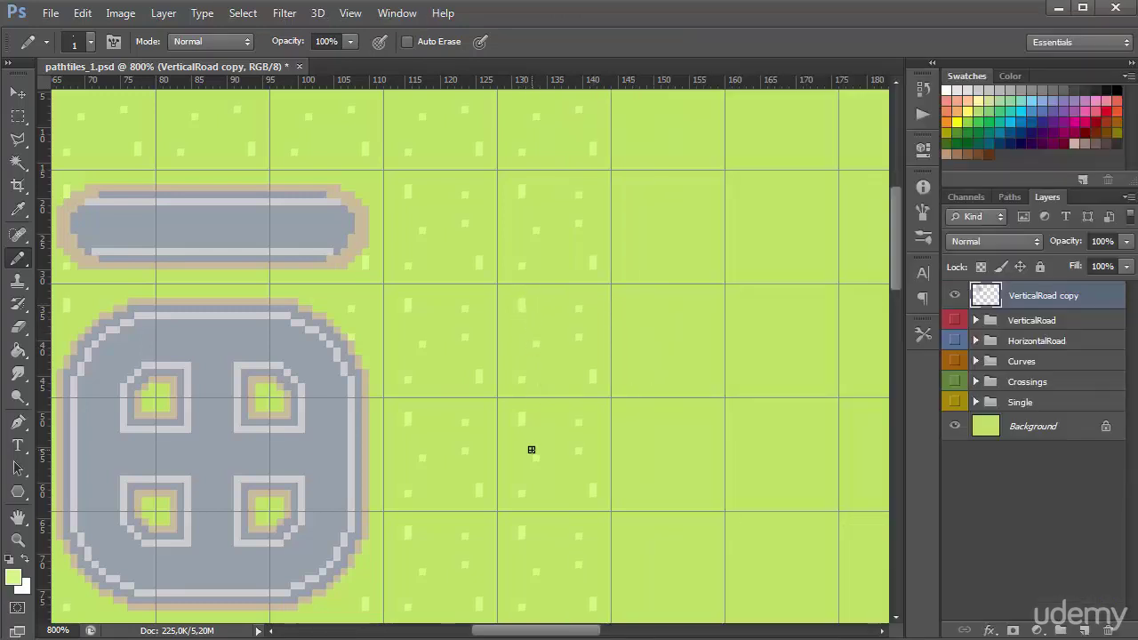
pyautogui.hscroll(3, 658, 453)
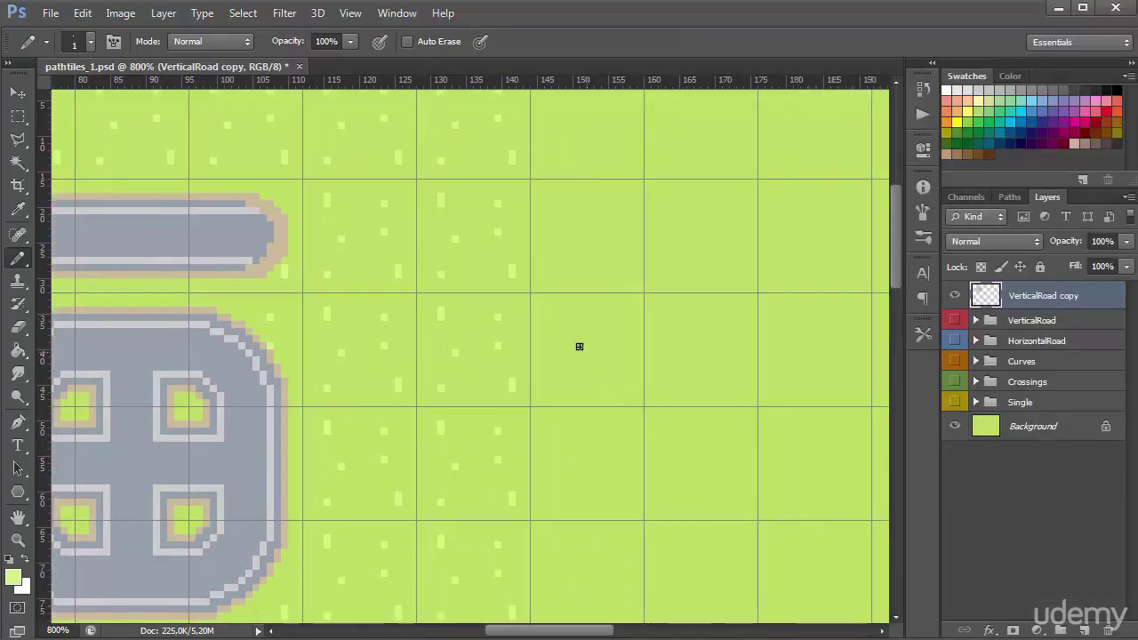
pyautogui.moveTo(553, 334)
pyautogui.mouseDown()
pyautogui.moveTo(581, 315)
pyautogui.moveTo(627, 341)
pyautogui.mouseUp()
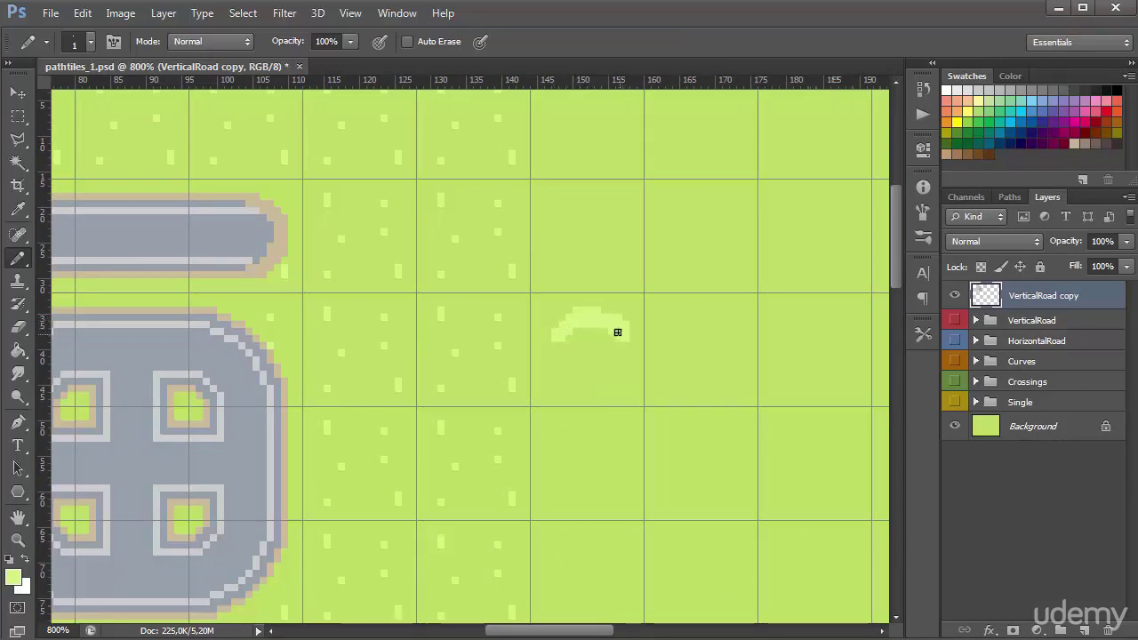
# Choose a darker shade of the grass green and pencil a shadow area beneath the light arc to form a raised mound.
pyautogui.click(13, 578)
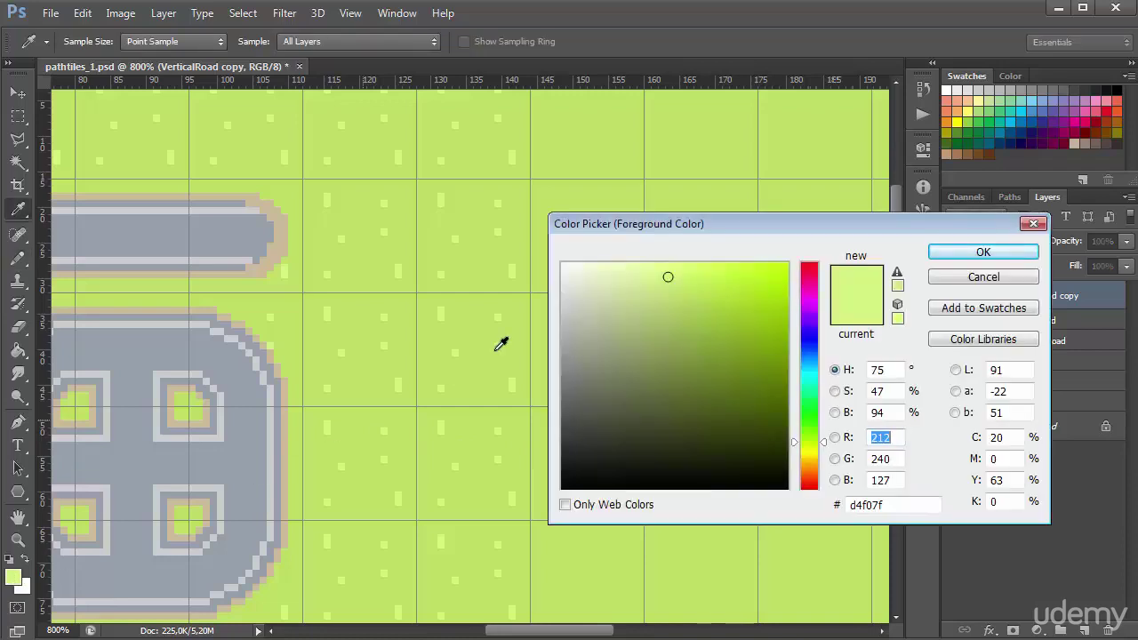
pyautogui.click(514, 332)
pyautogui.moveTo(707, 302); pyautogui.dragTo(694, 324)
pyautogui.click(982, 253)
pyautogui.moveTo(572, 359)
pyautogui.mouseDown()
pyautogui.moveTo(561, 358)
pyautogui.moveTo(577, 379)
pyautogui.moveTo(620, 367)
pyautogui.mouseUp()
pyautogui.moveTo(703, 462); pyautogui.dragTo(597, 493)
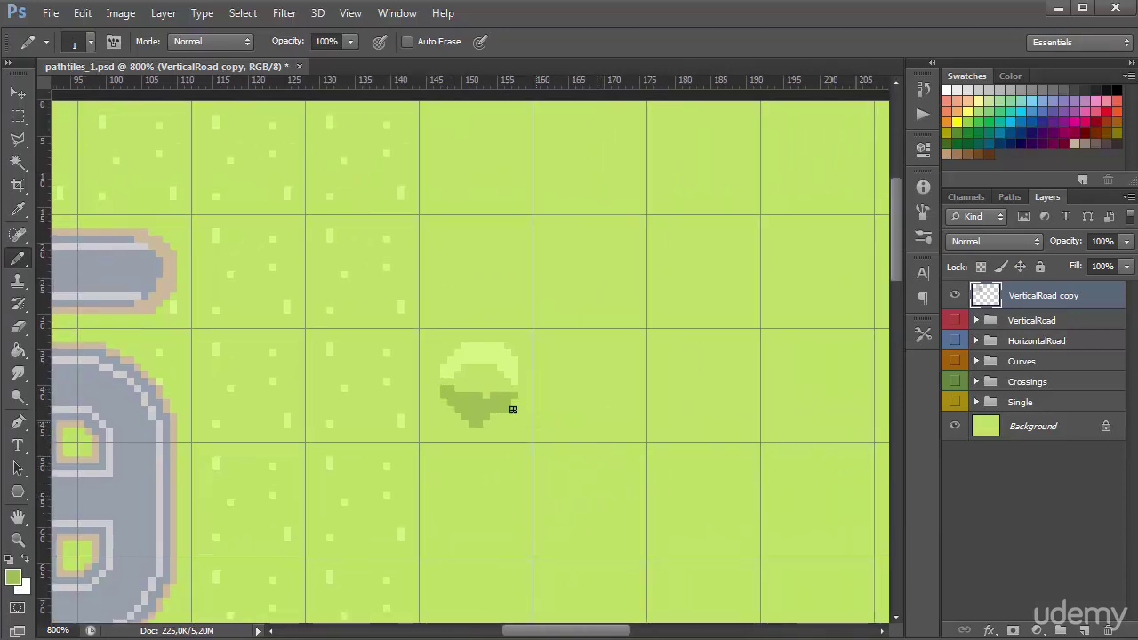
# Pencil a second shape beside the mound with a dark green arc above and light green below, suggesting a hollow.
pyautogui.moveTo(548, 374)
pyautogui.mouseDown()
pyautogui.moveTo(556, 360)
pyautogui.moveTo(620, 347)
pyautogui.moveTo(630, 371)
pyautogui.moveTo(653, 373)
pyautogui.mouseUp()
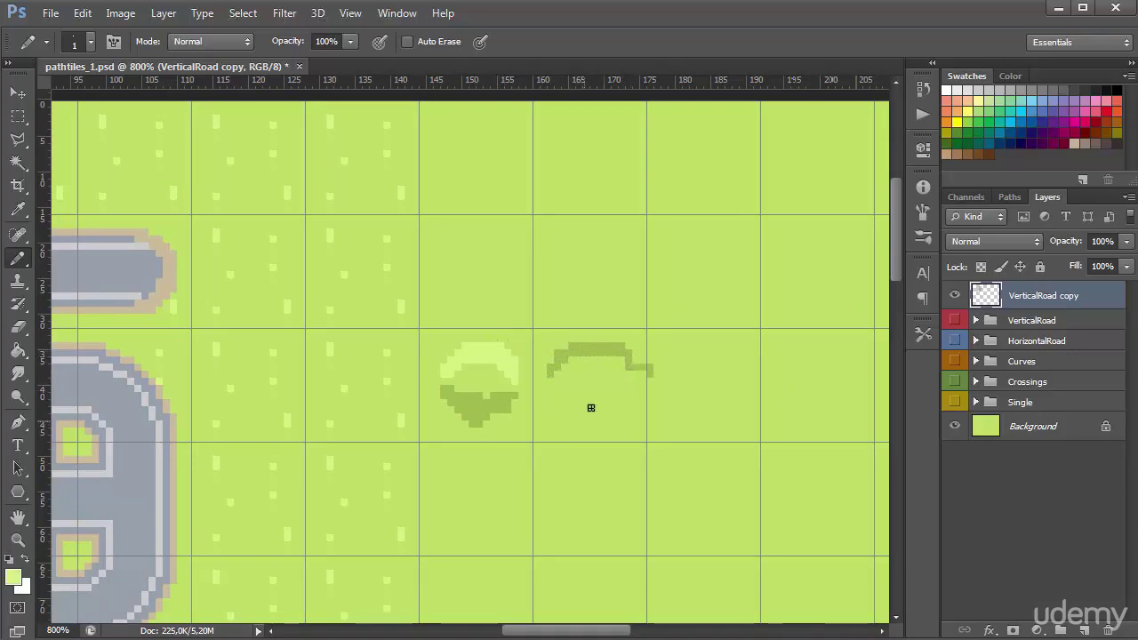
pyautogui.moveTo(552, 389)
pyautogui.mouseDown()
pyautogui.moveTo(564, 414)
pyautogui.moveTo(610, 417)
pyautogui.moveTo(629, 395)
pyautogui.mouseUp()
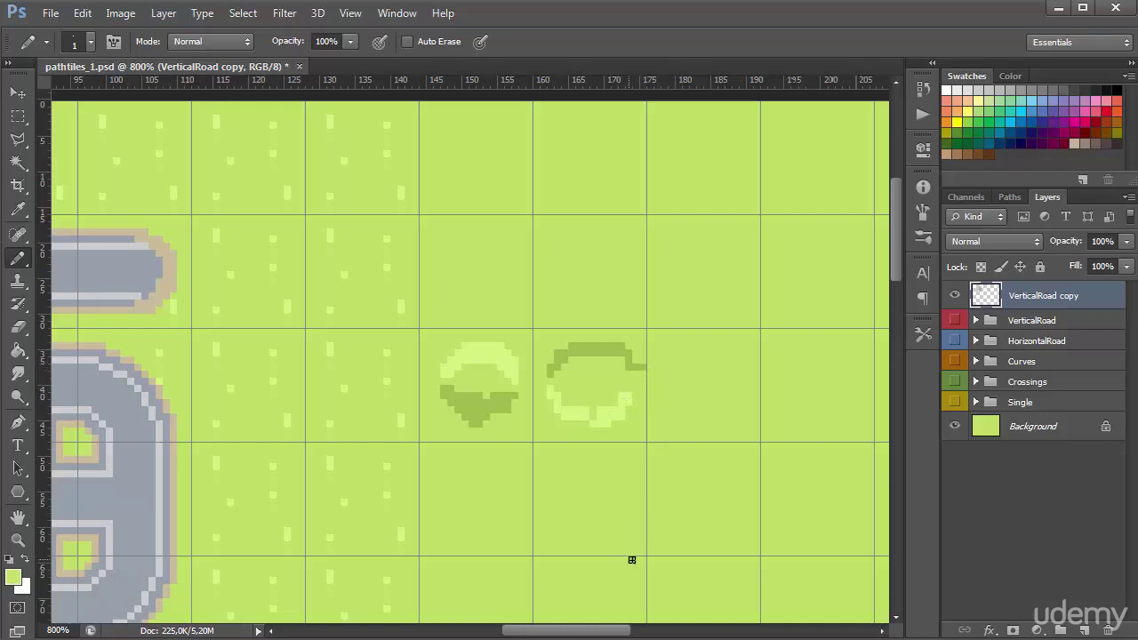
pyautogui.press('space')
pyautogui.scroll(-4, 709, 550)
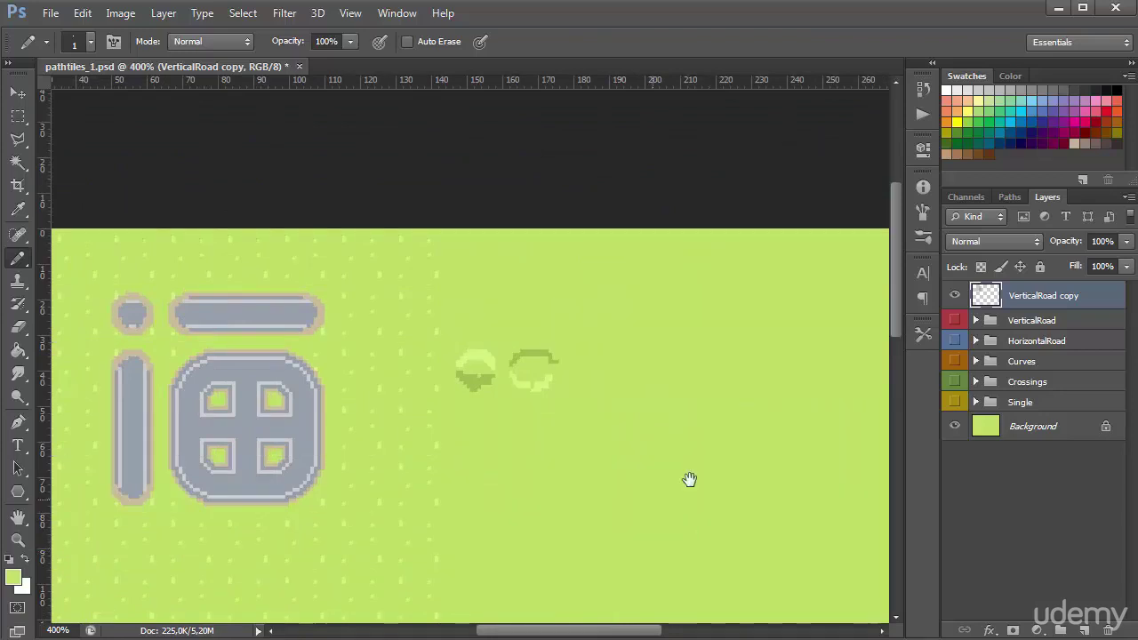
pyautogui.moveTo(688, 480); pyautogui.dragTo(804, 421)
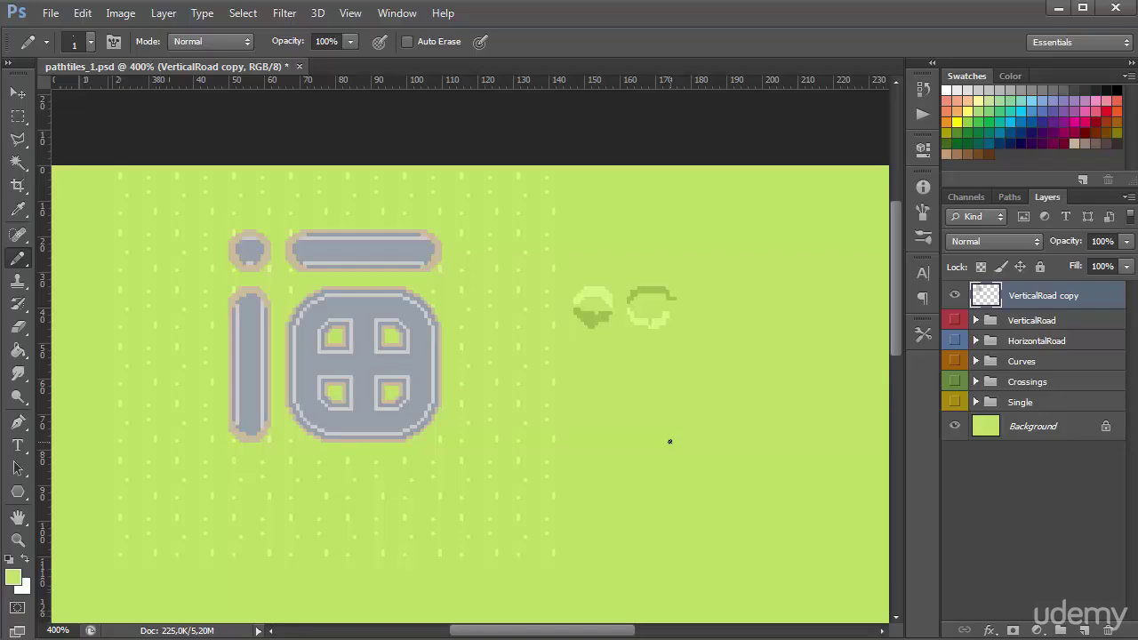
pyautogui.moveTo(655, 294); pyautogui.dragTo(661, 293)
pyautogui.press('v')
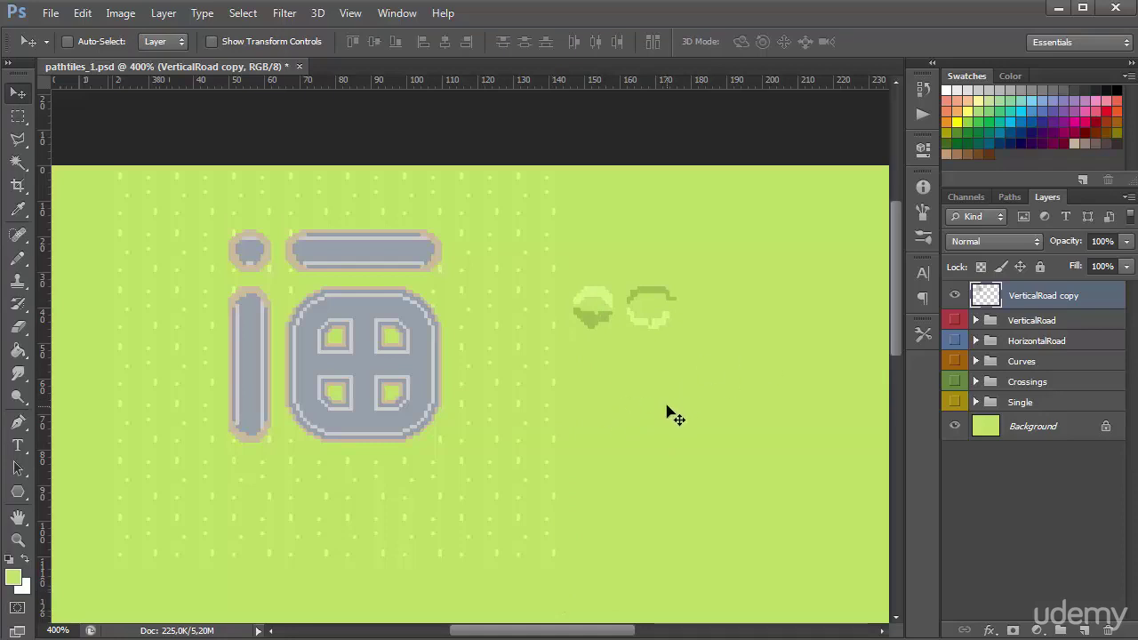
pyautogui.click(418, 300)
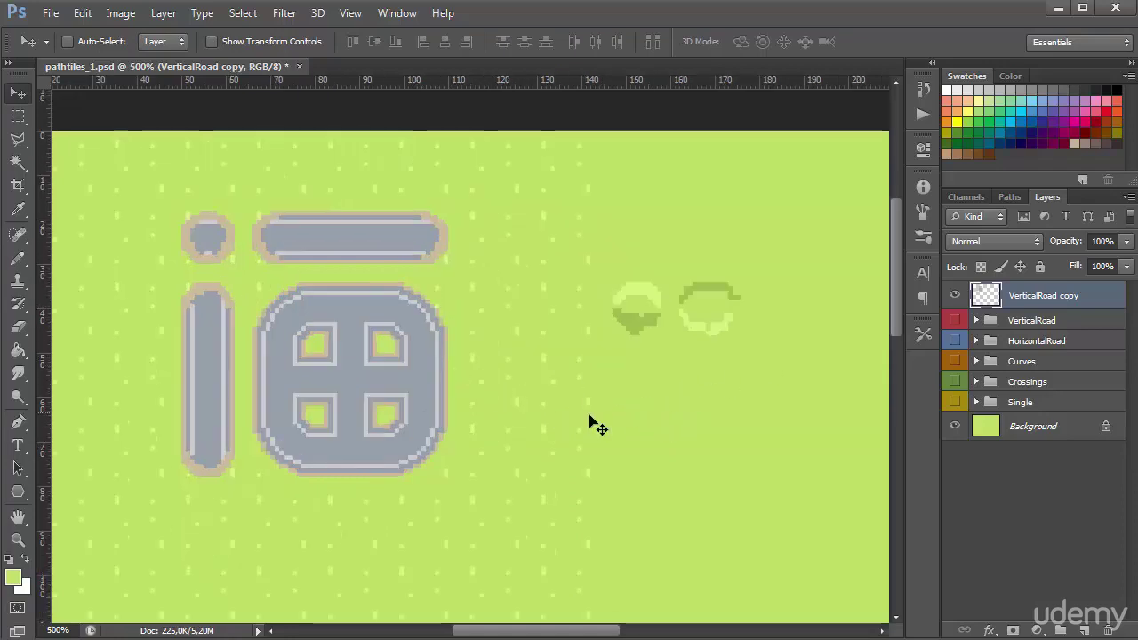
pyautogui.press('m')
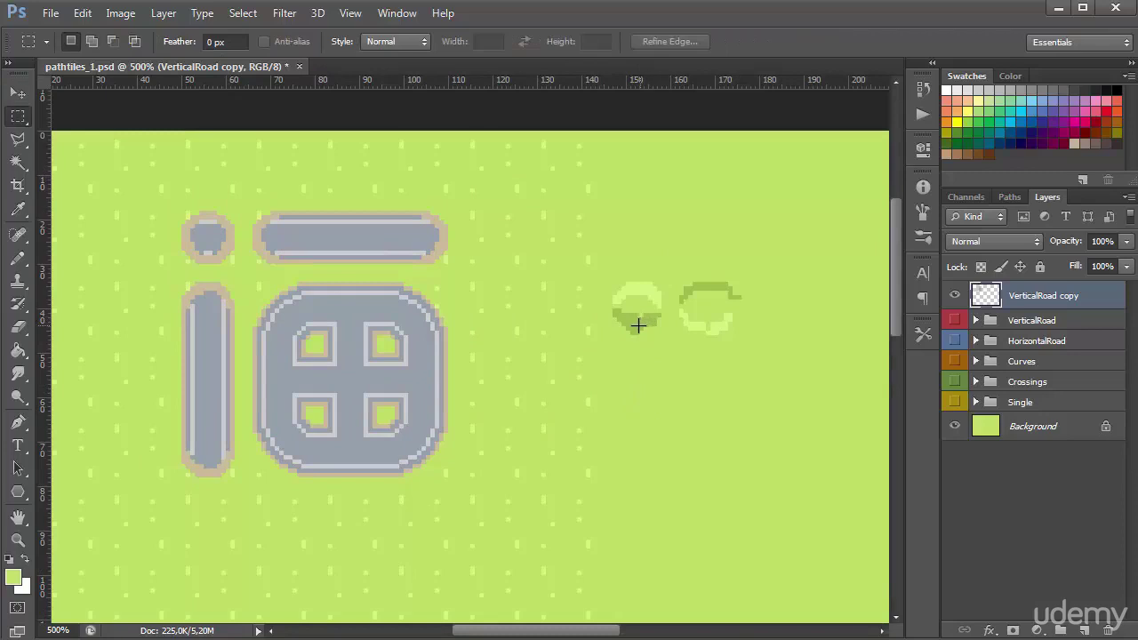
# Pencil a 1 px darker green shadow line along the upper edge and upper corners of the horizontal road.
pyautogui.press('b')
pyautogui.moveTo(449, 170); pyautogui.dragTo(229, 266)
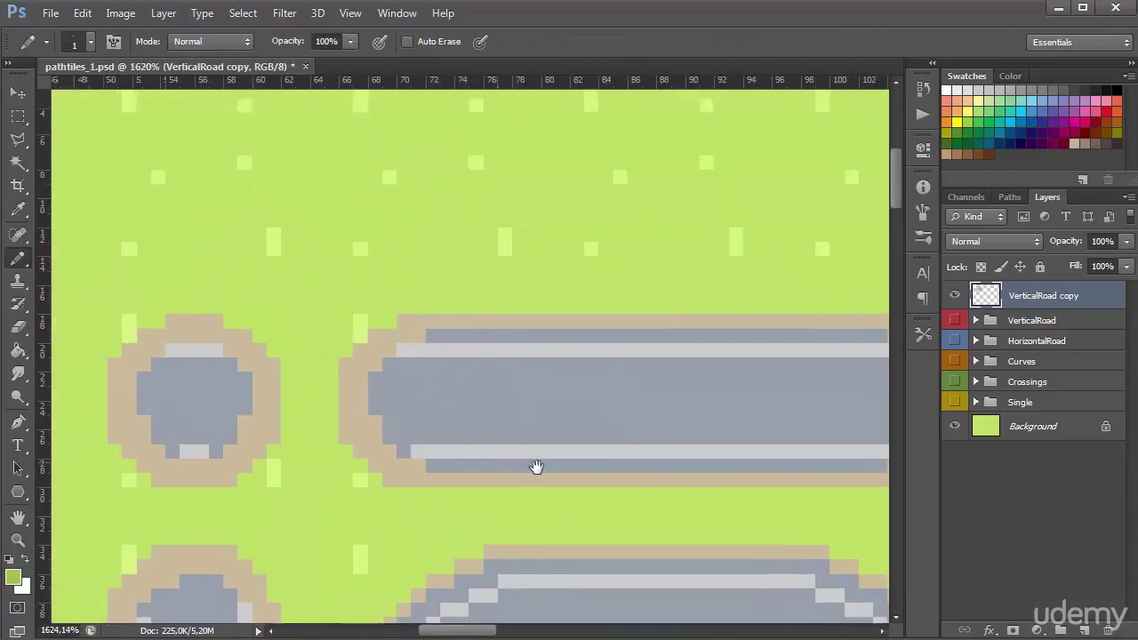
pyautogui.moveTo(464, 362)
pyautogui.mouseDown()
pyautogui.moveTo(522, 334)
pyautogui.moveTo(520, 316)
pyautogui.moveTo(837, 316)
pyautogui.mouseUp()
pyautogui.moveTo(838, 317)
pyautogui.mouseDown()
pyautogui.moveTo(719, 363)
pyautogui.moveTo(357, 382)
pyautogui.moveTo(334, 339)
pyautogui.moveTo(530, 341)
pyautogui.moveTo(583, 384)
pyautogui.mouseUp()
pyautogui.moveTo(578, 540); pyautogui.dragTo(811, 473)
pyautogui.keyDown('alt'); pyautogui.click(770, 495); pyautogui.keyUp('alt')
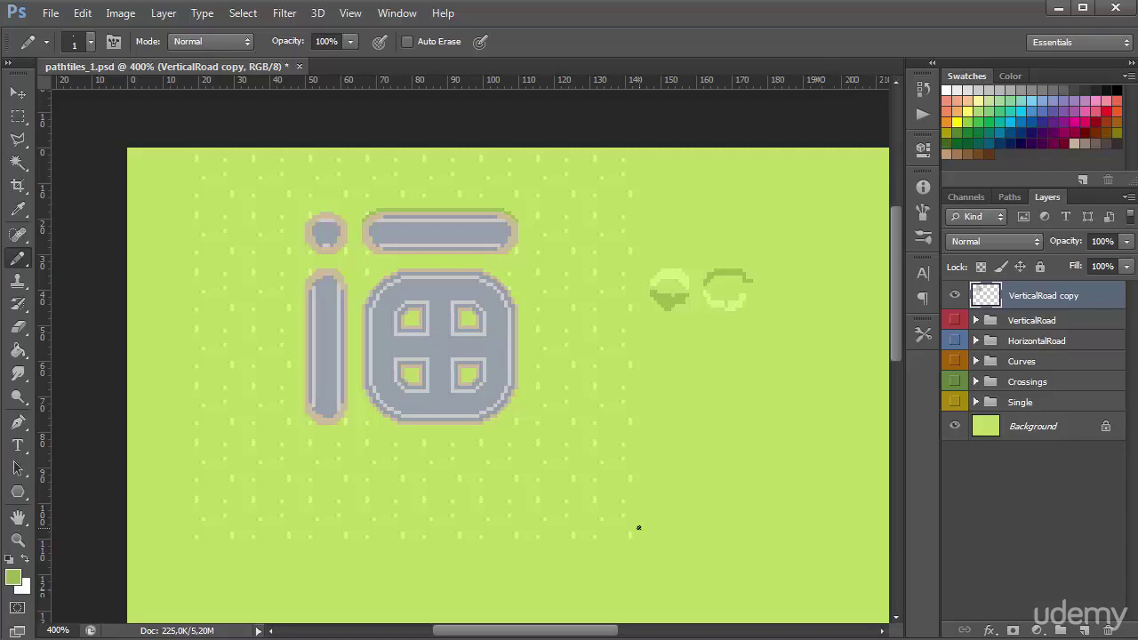
# Pencil the same dark green shadow along the upper edge of the round road tile and check it against the grid.
pyautogui.scroll(2, 313, 214)
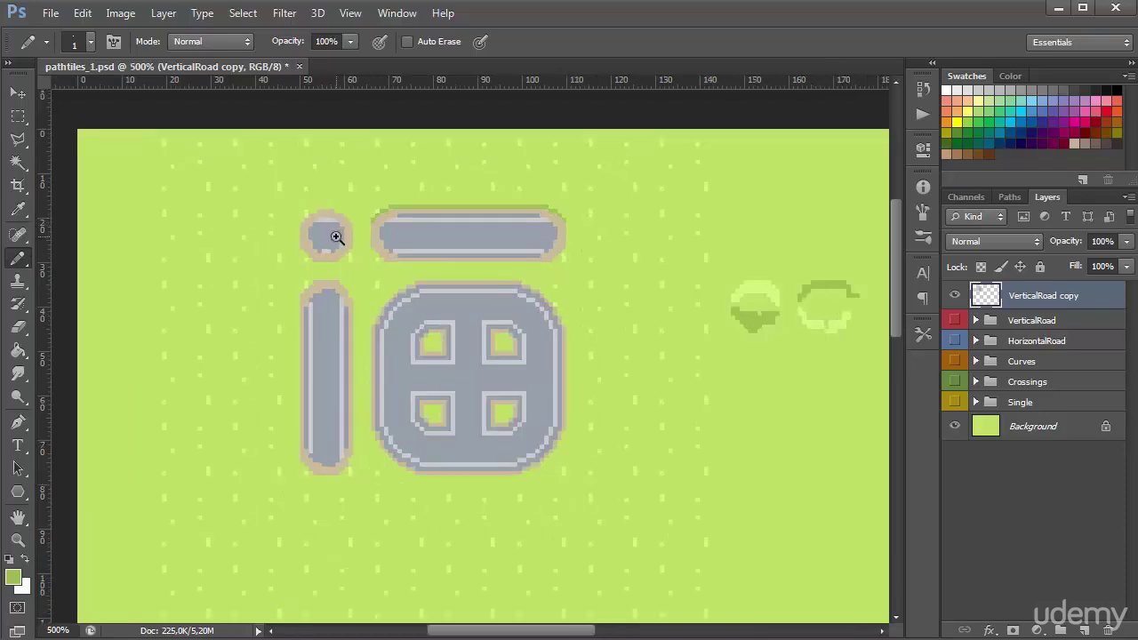
pyautogui.moveTo(306, 207); pyautogui.dragTo(352, 207)
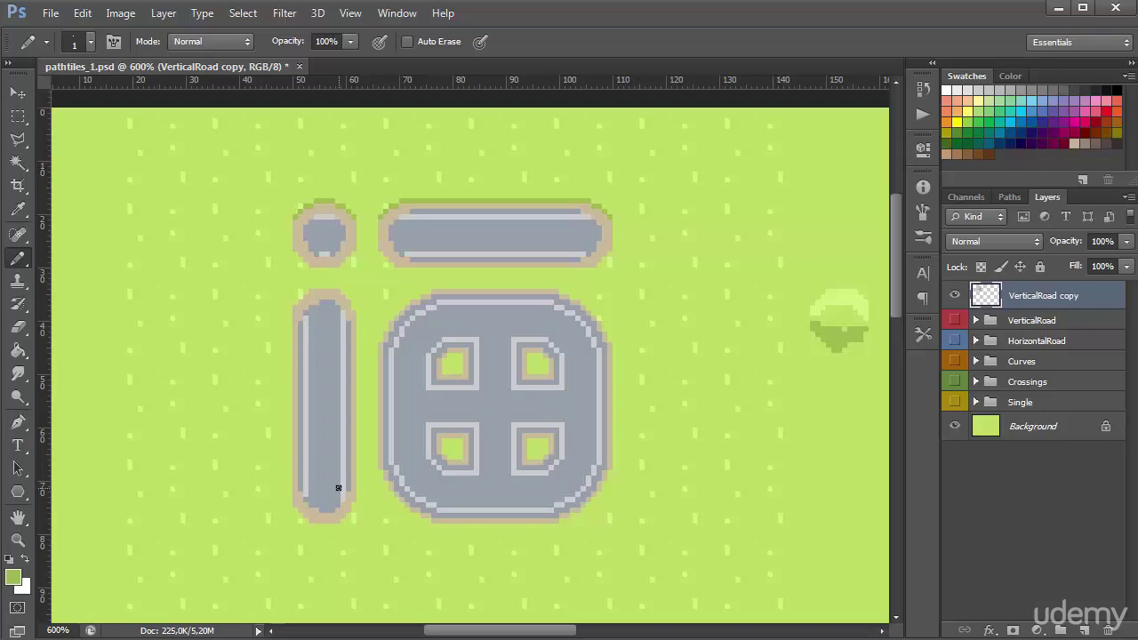
pyautogui.hotkey('ctrl', "'")
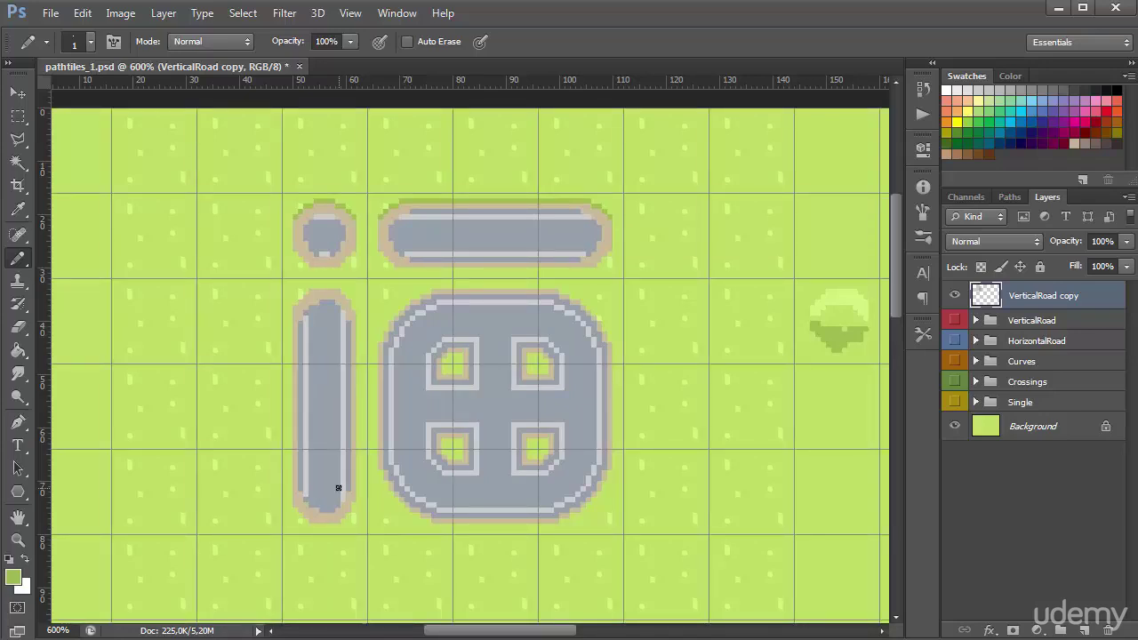
pyautogui.hotkey('ctrl', "'")
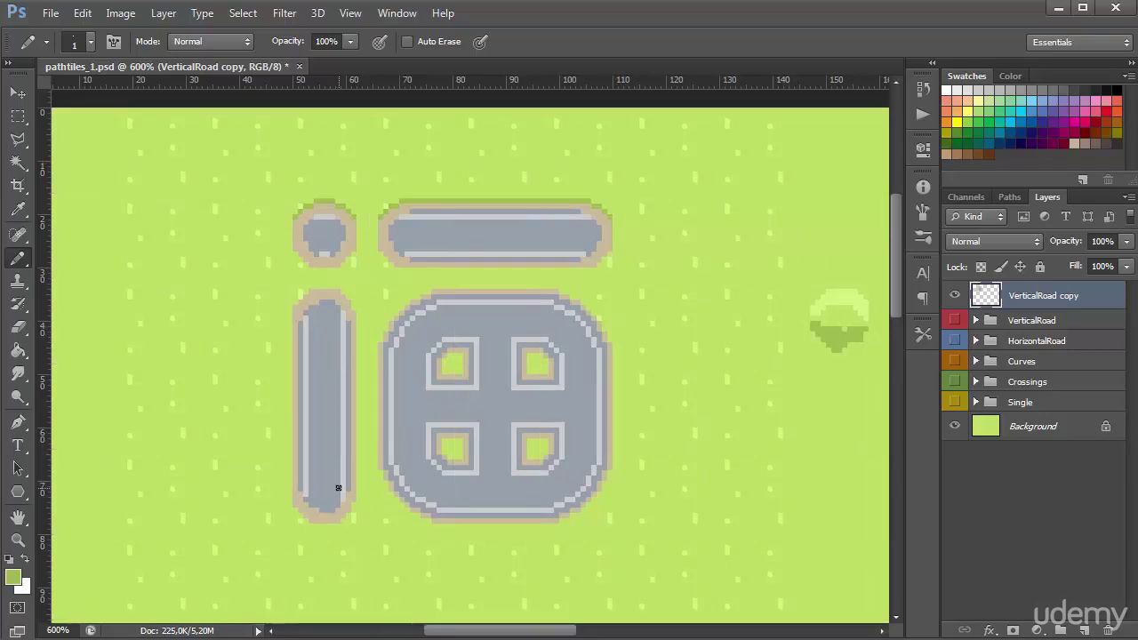
# Break up the horizontal road's upper edge with small dark green bumps and sampled sand-colored pixels, staying within one grid cell.
pyautogui.moveTo(477, 196)
pyautogui.mouseDown()
pyautogui.moveTo(523, 196)
pyautogui.moveTo(471, 202)
pyautogui.moveTo(528, 201)
pyautogui.moveTo(472, 198)
pyautogui.mouseUp()
pyautogui.keyDown('alt'); pyautogui.click(471, 201); pyautogui.keyUp('alt')
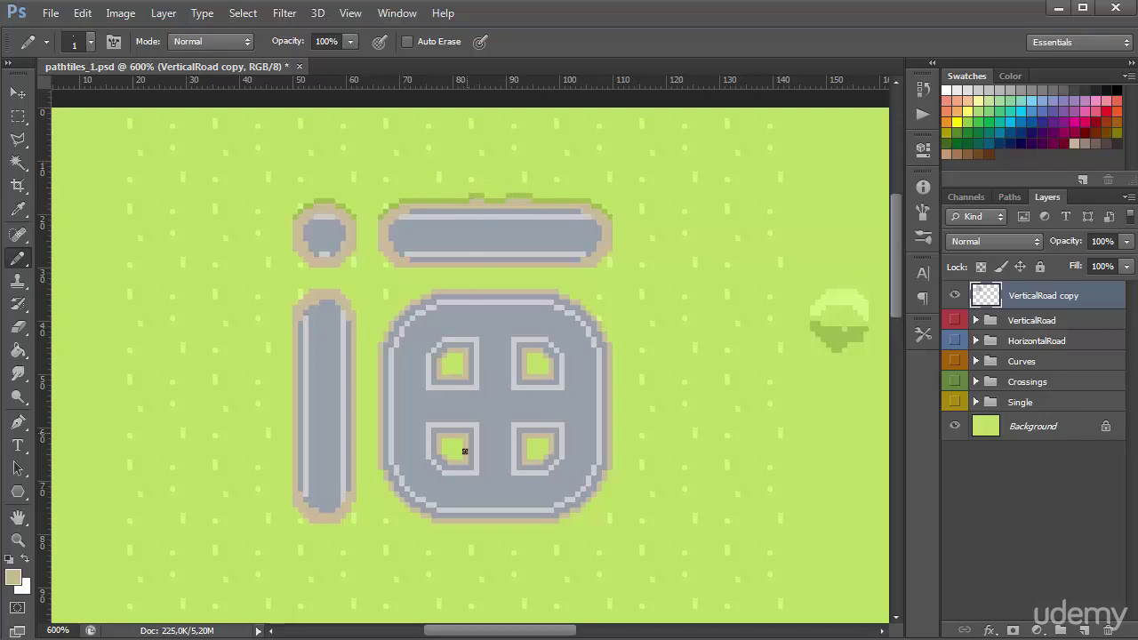
pyautogui.hotkey('ctrl', "'")
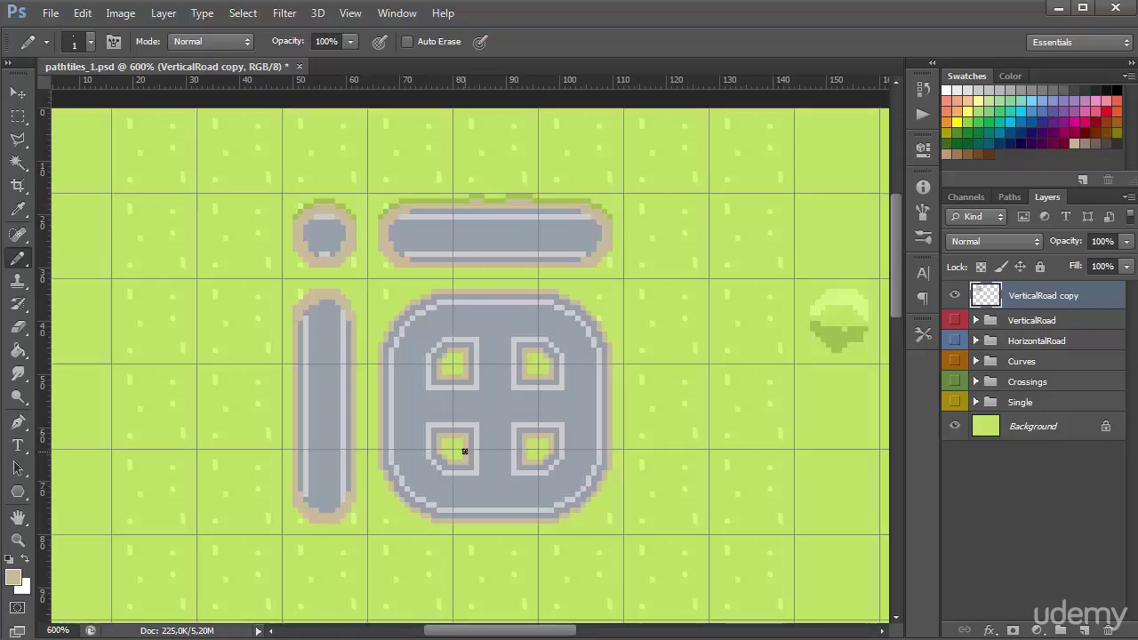
pyautogui.hotkey('ctrl', "'")
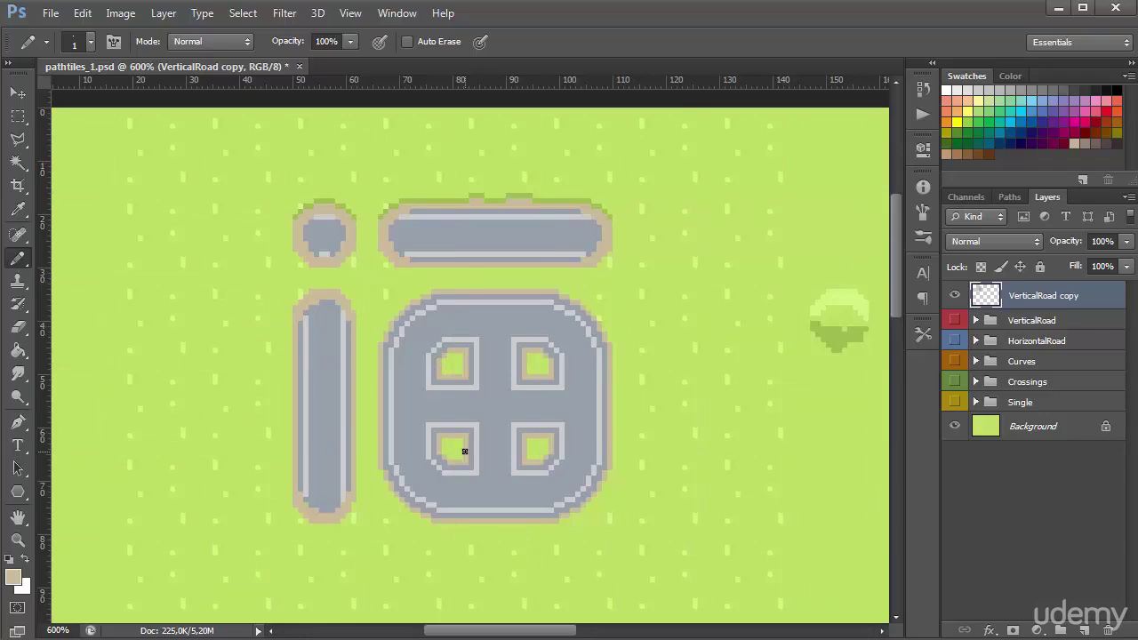
pyautogui.hotkey('ctrl', "'")
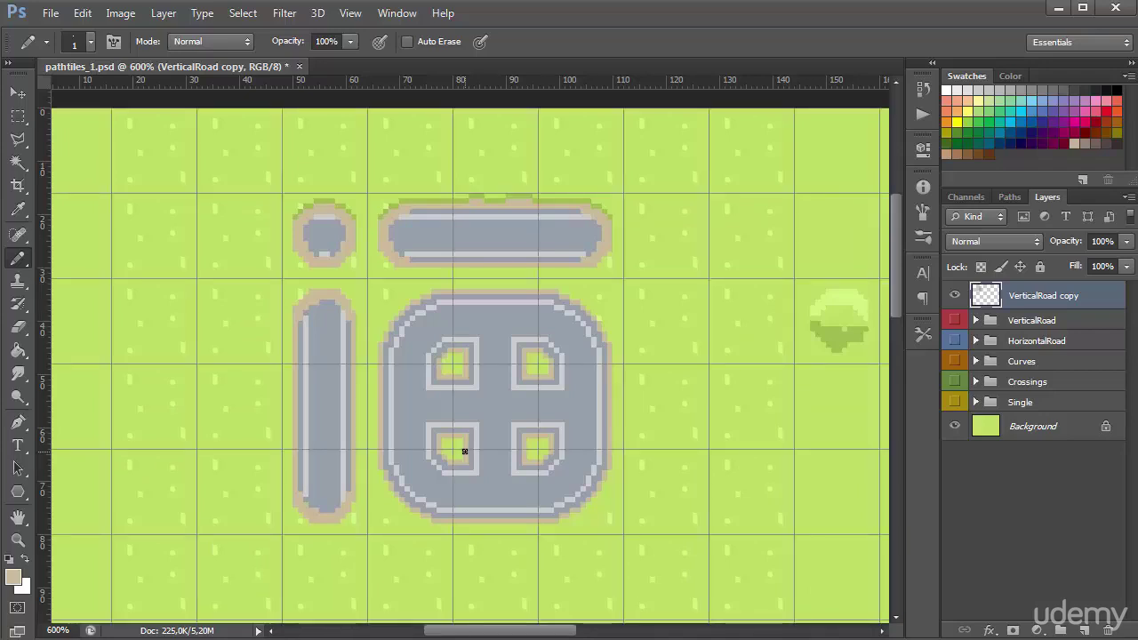
# Sample the mound's light green and pencil an uneven highlight with a sand-colored bump along the horizontal road's lower edge.
pyautogui.keyDown('alt'); pyautogui.click(818, 285); pyautogui.keyUp('alt')
pyautogui.hotkey('ctrl', "'")
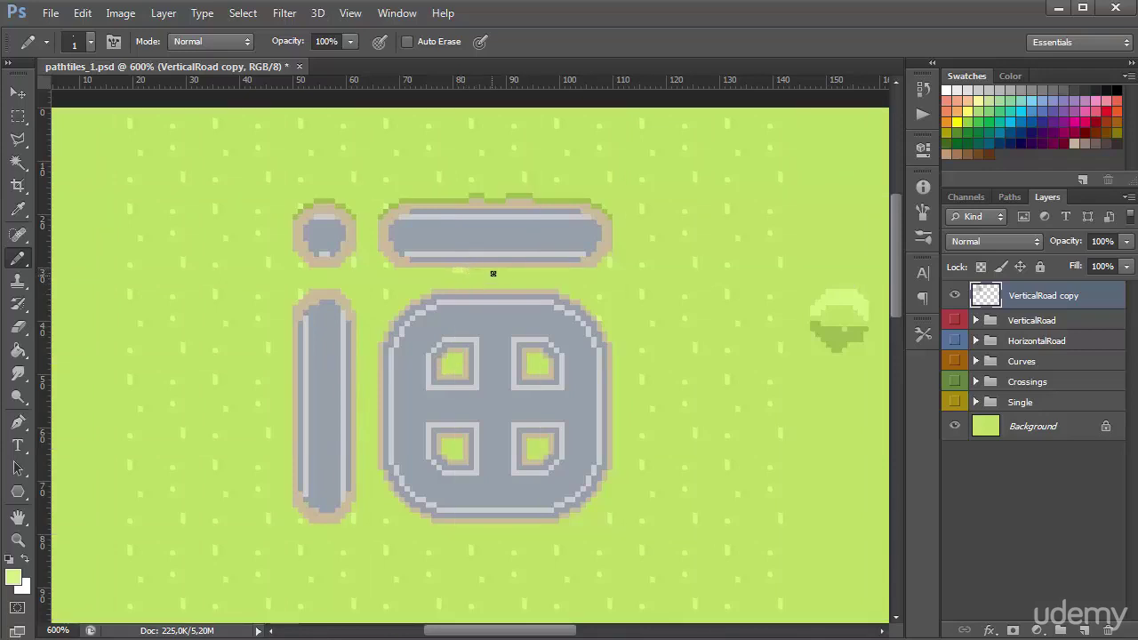
pyautogui.keyDown('ctrl'); pyautogui.click(530, 277); pyautogui.keyUp('ctrl')
pyautogui.hotkey('ctrl', "'")
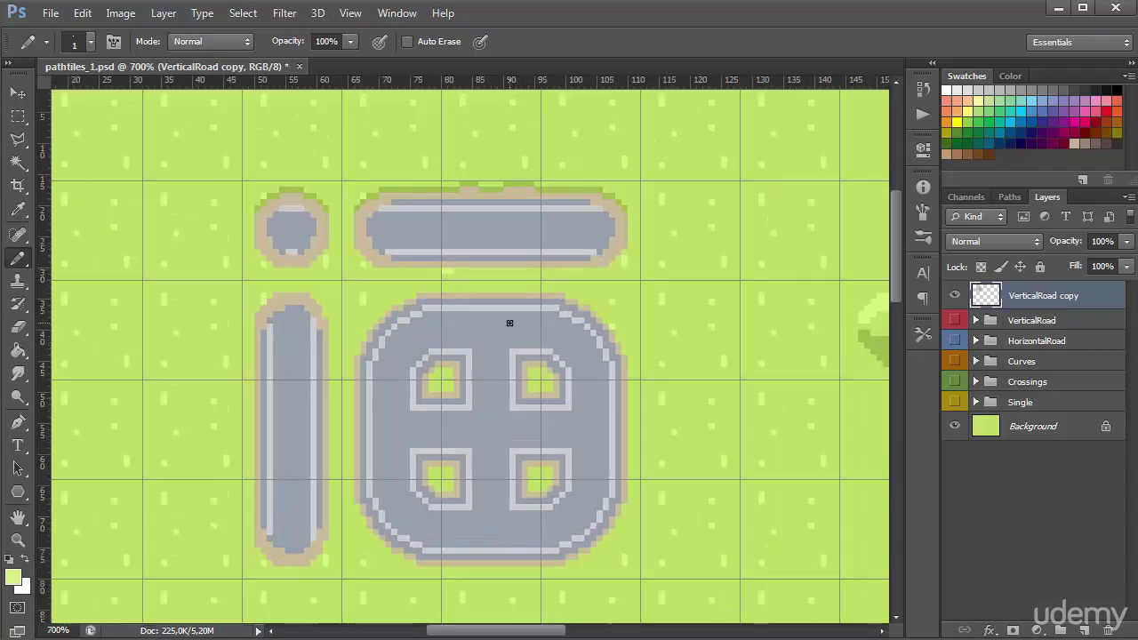
pyautogui.hotkey('ctrl', "'")
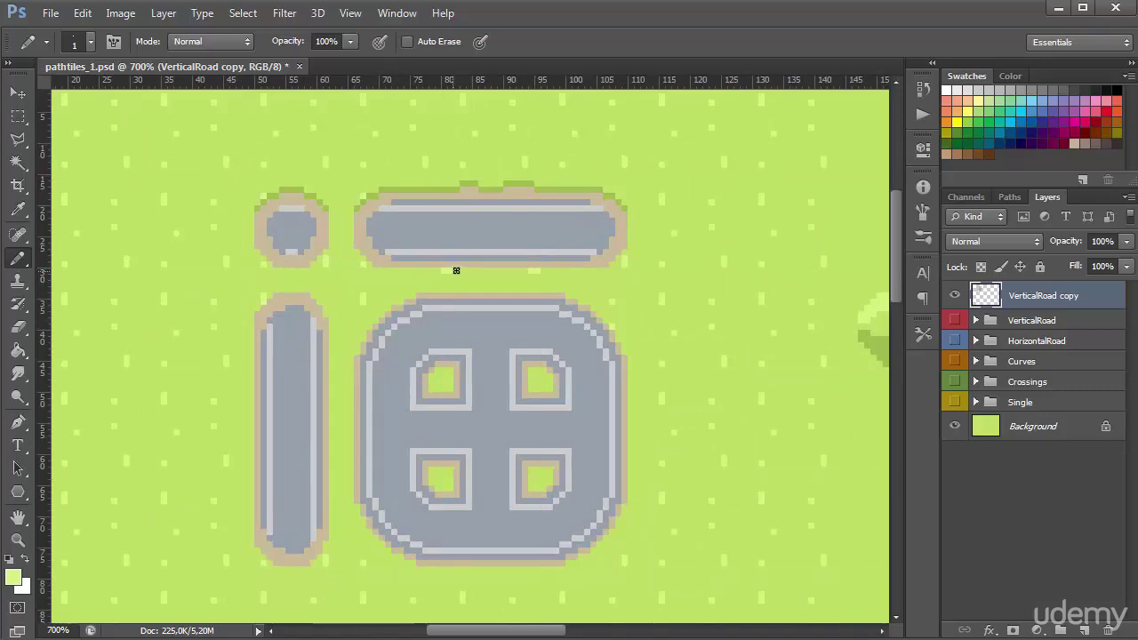
pyautogui.moveTo(454, 270); pyautogui.dragTo(502, 276)
pyautogui.keyDown('alt'); pyautogui.click(510, 265); pyautogui.keyUp('alt')
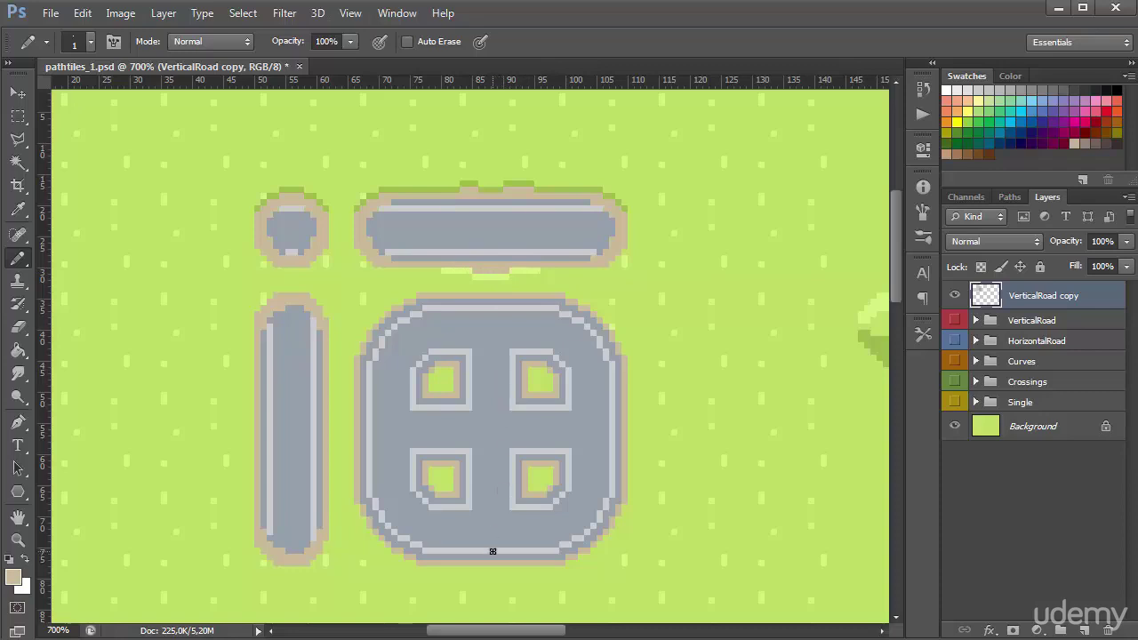
# Copy the light green highlight and sand bump from the horizontal road's lower edge to the lower edge of the large crossing block.
pyautogui.hotkey('ctrl', "'")
pyautogui.press('m')
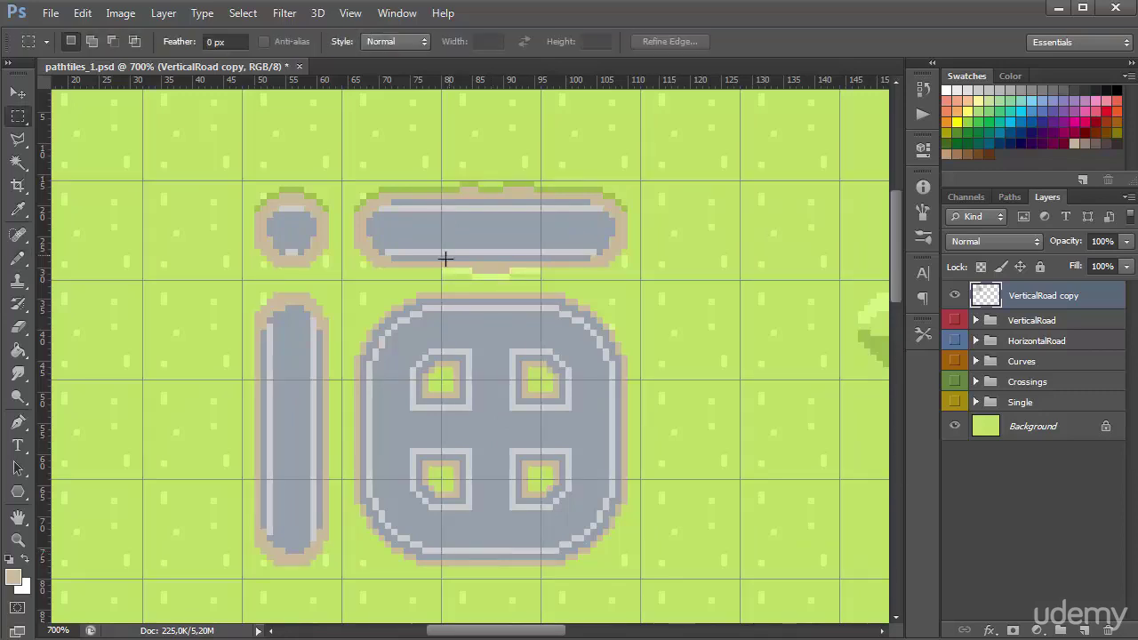
pyautogui.moveTo(441, 255)
pyautogui.mouseDown()
pyautogui.moveTo(531, 264)
pyautogui.moveTo(534, 579)
pyautogui.mouseUp()
pyautogui.press('v')
pyautogui.hotkey('ctrl', 'd')
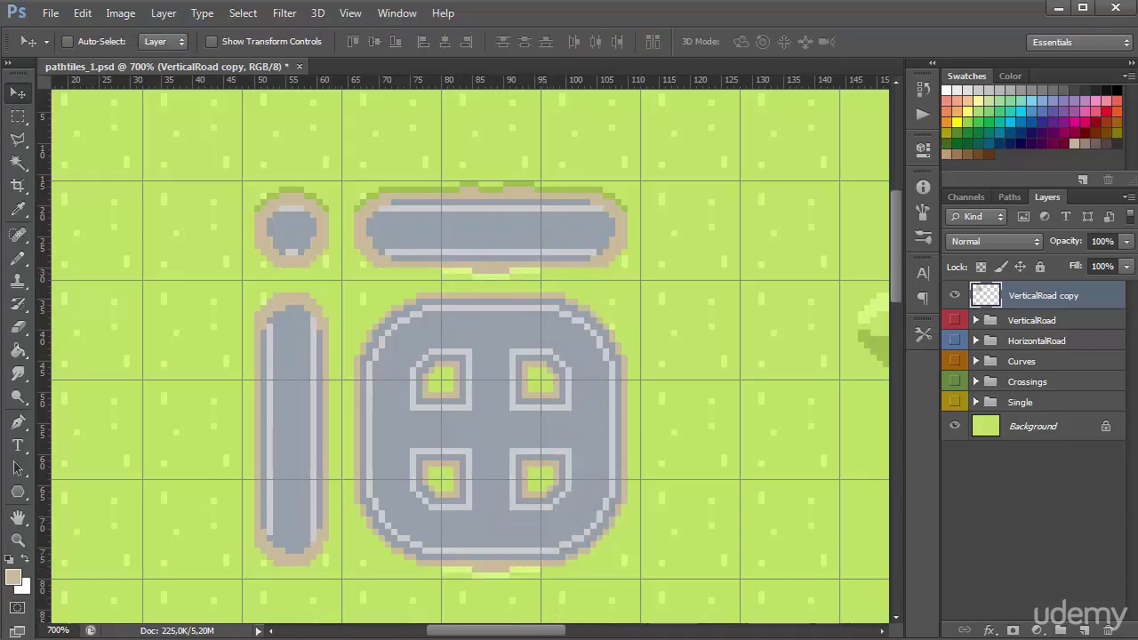
pyautogui.hotkey('ctrl', "'")
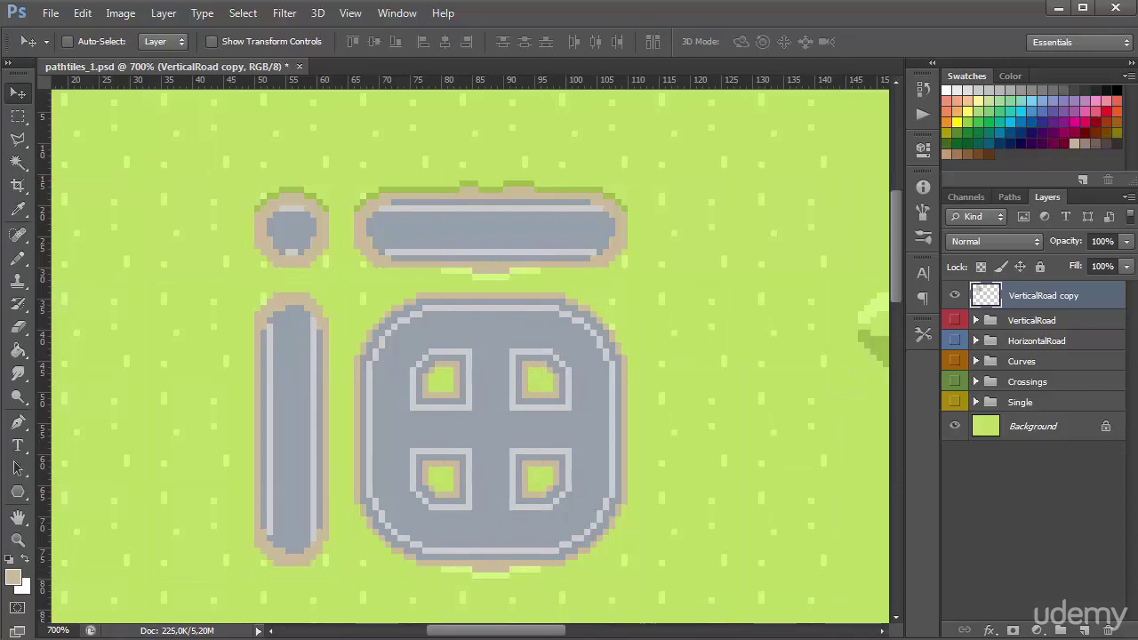
# Copy the dark green shadow bumps from the horizontal road's upper edge to the upper edge of the large crossing block.
pyautogui.hotkey('ctrl', "'")
pyautogui.press('m')
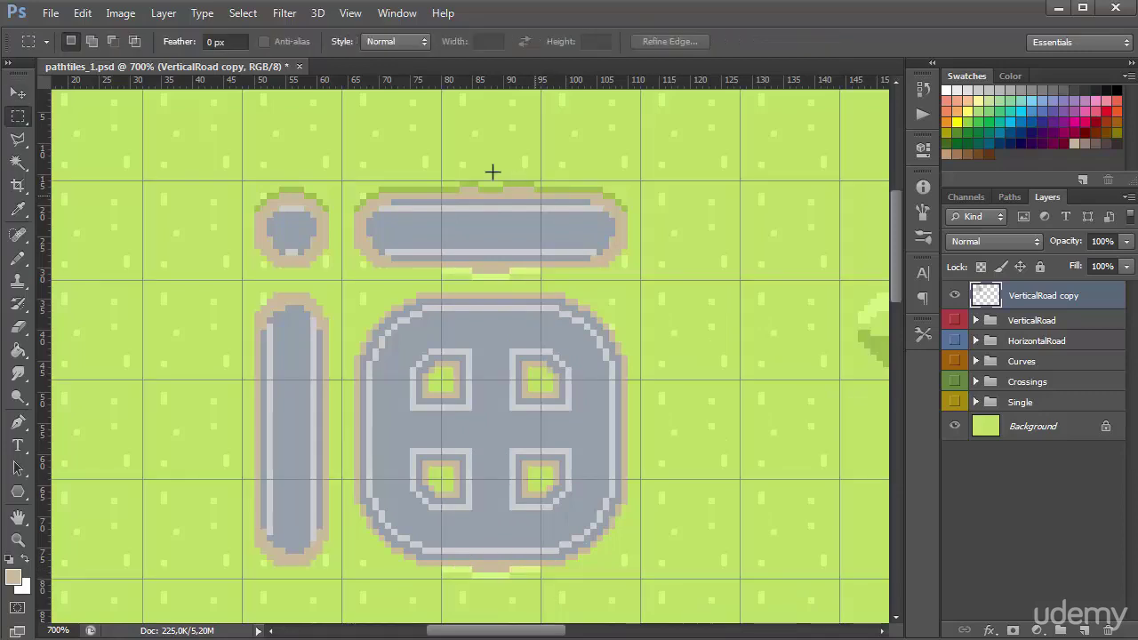
pyautogui.moveTo(441, 181); pyautogui.dragTo(533, 311)
pyautogui.press('v')
pyautogui.hotkey('ctrl', 'd')
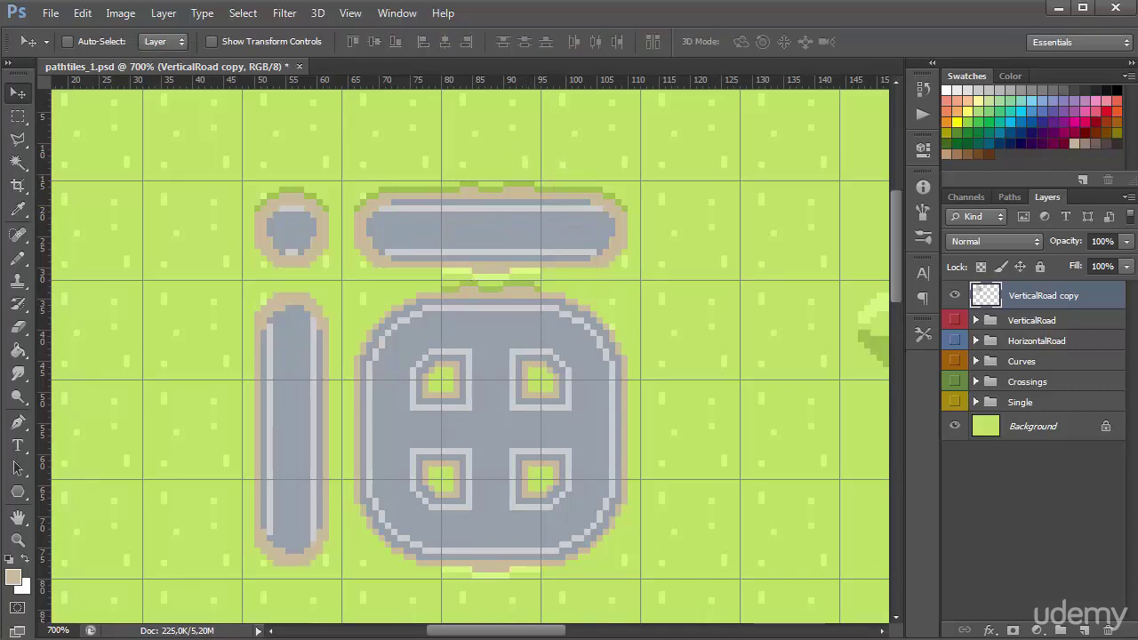
pyautogui.hotkey('ctrl', "'")
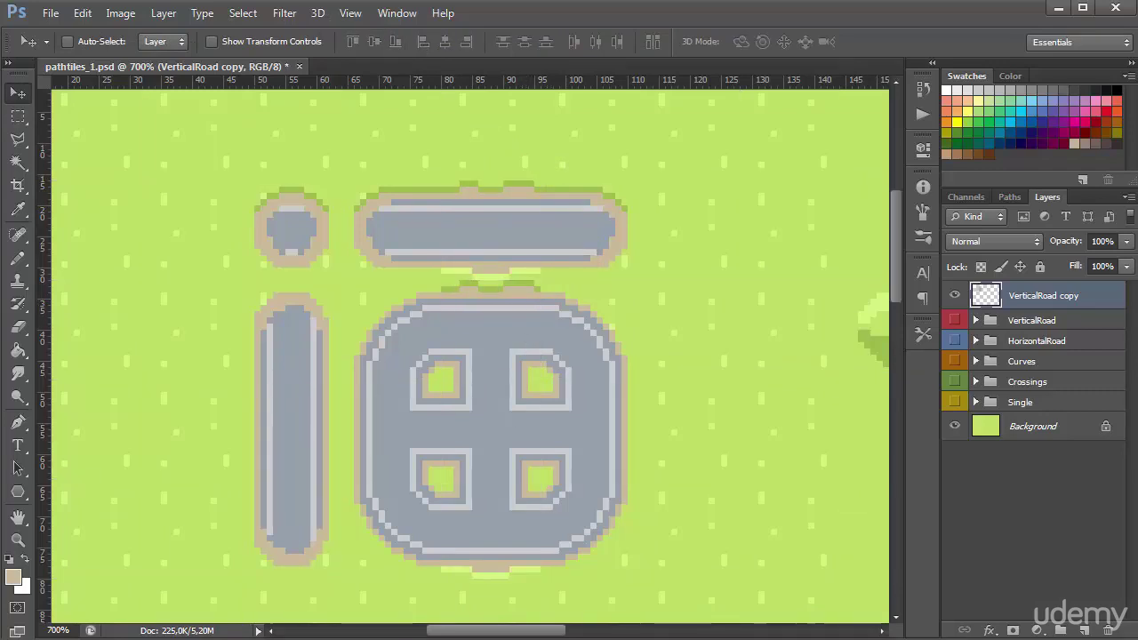
# Show the grid and add a new empty layer directly above the Background layer.
pyautogui.hotkey('ctrl', "'")
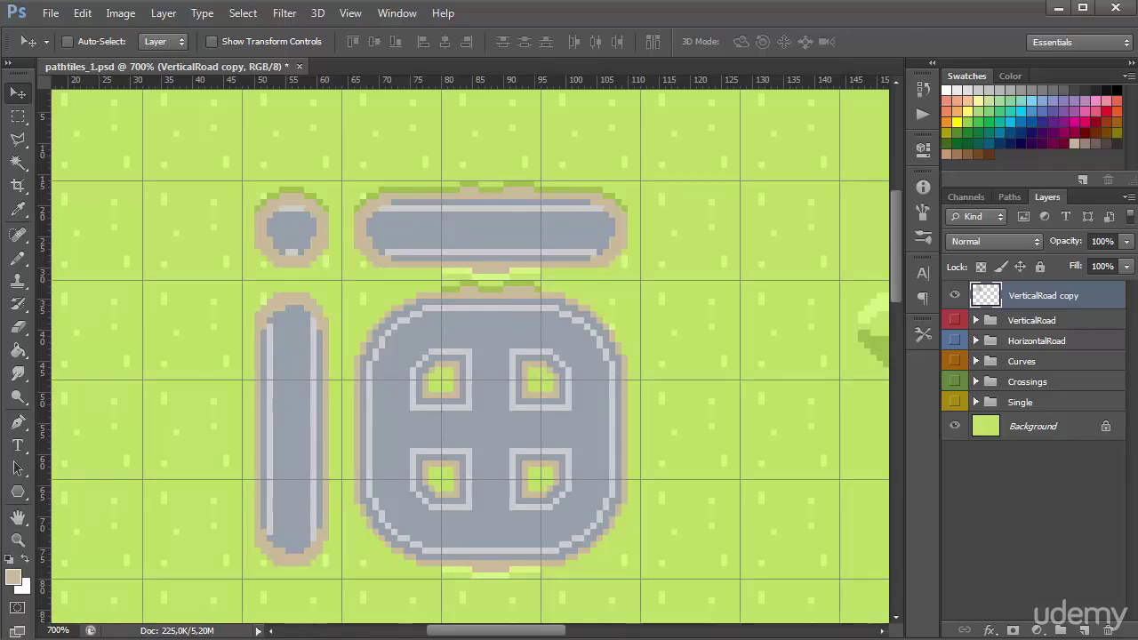
pyautogui.press('b')
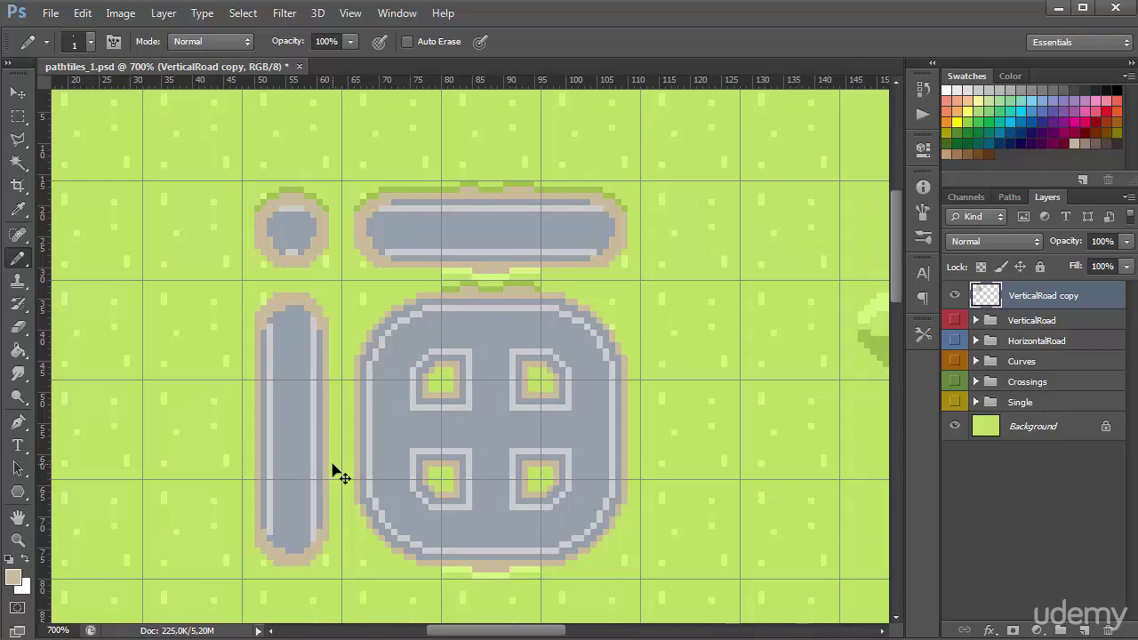
pyautogui.click(1049, 433)
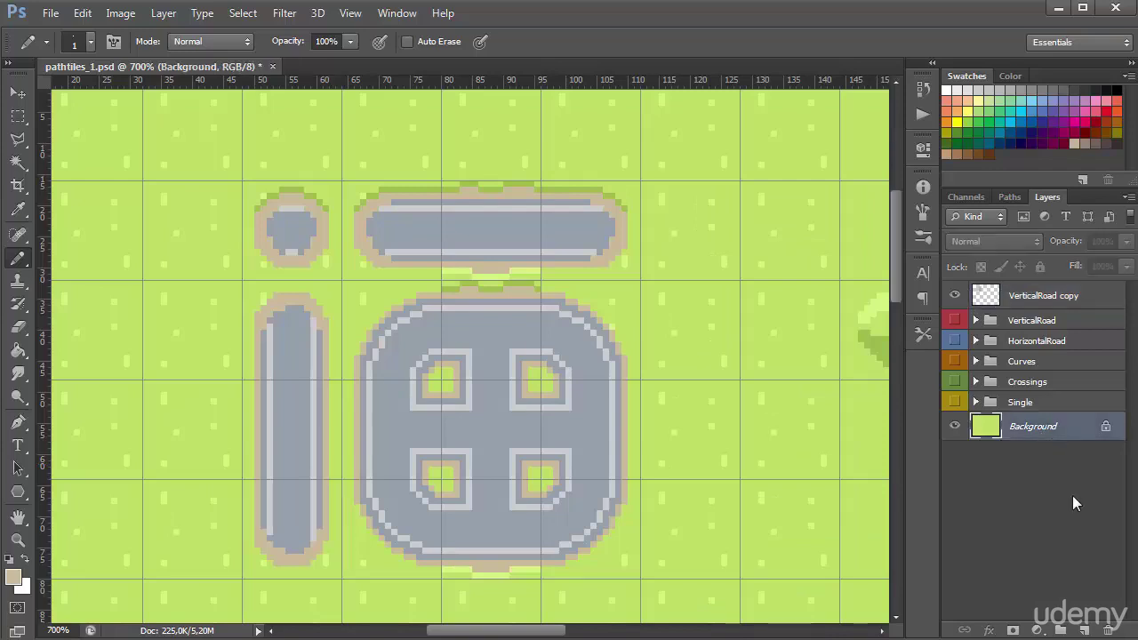
pyautogui.click(1083, 630)
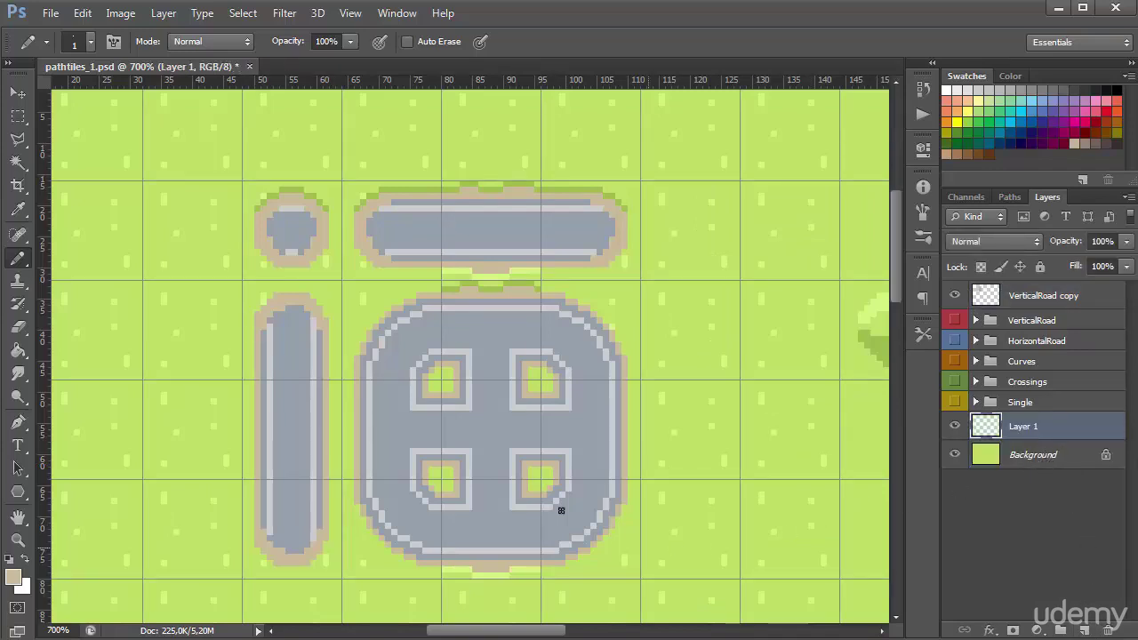
# Fill the grid cell beside the round road tile with black on the new layer and set the layer's opacity to 10%.
pyautogui.press('m')
pyautogui.moveTo(144, 182); pyautogui.dragTo(241, 280)
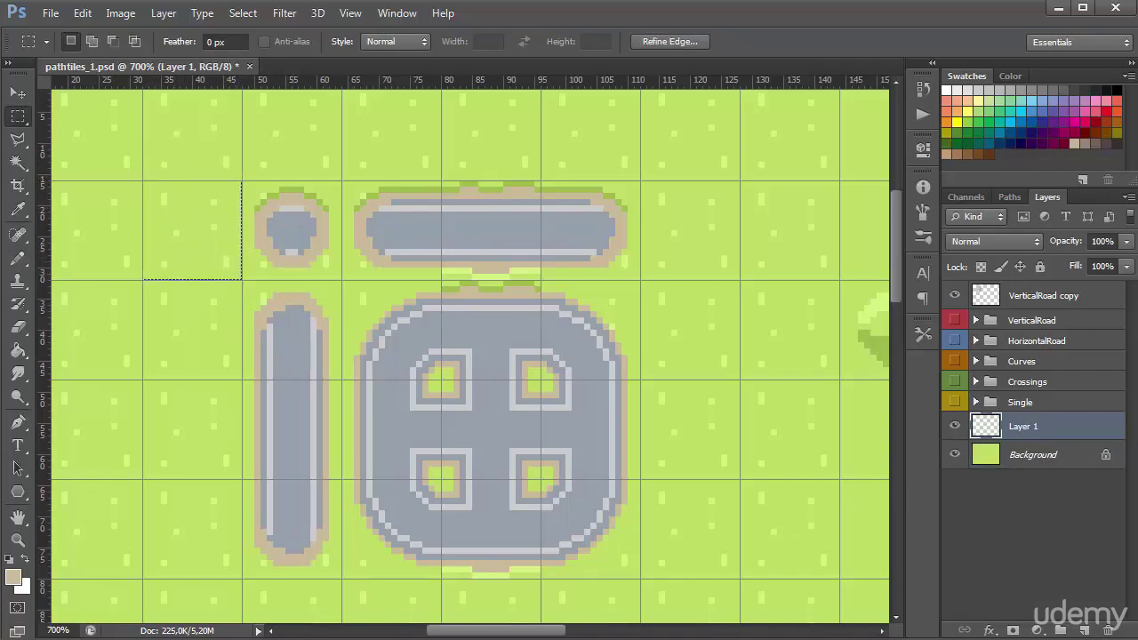
pyautogui.press('d')
pyautogui.hotkey('alt', 'BackSpace')
pyautogui.hotkey('ctrl', 'd')
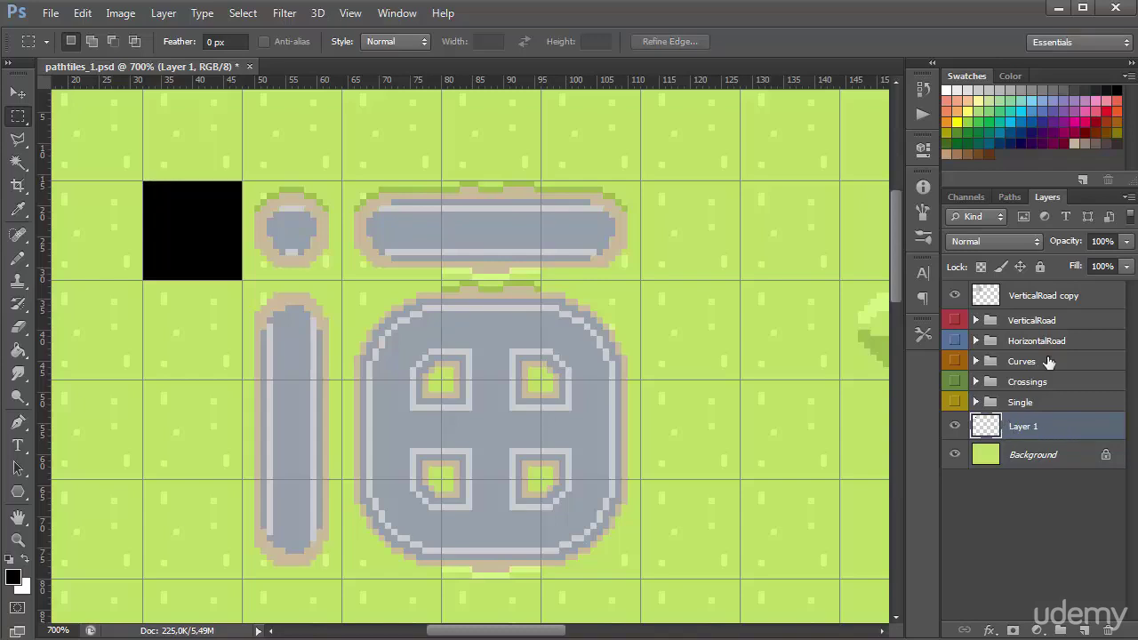
pyautogui.click(1126, 242)
pyautogui.click(1044, 263)
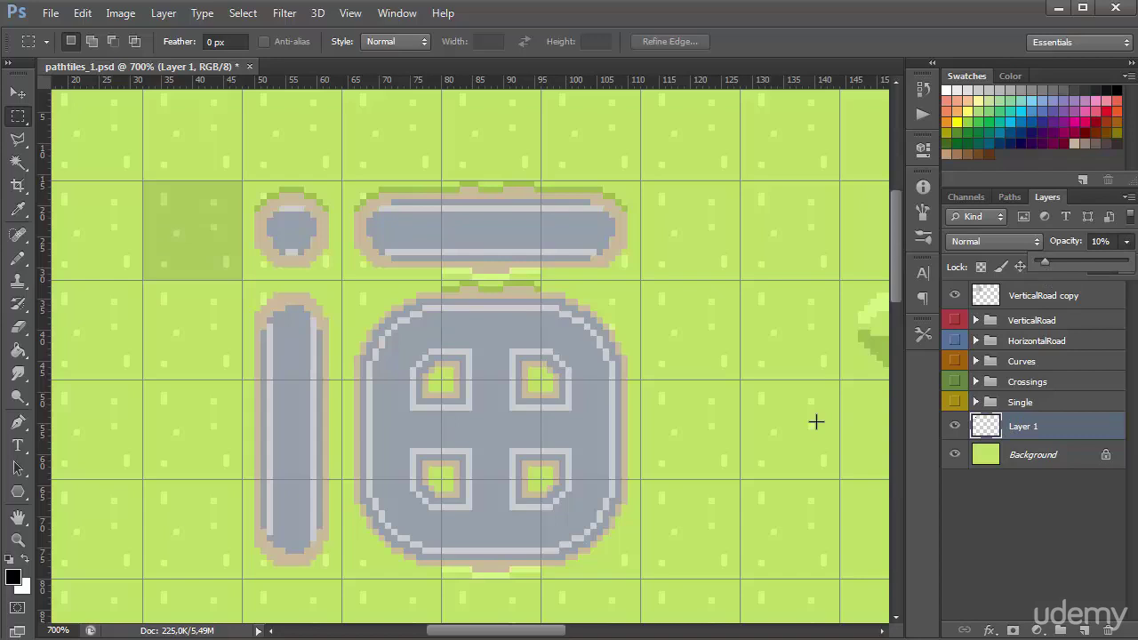
# Duplicate the darkened grid cell in alternating cells to build a checkerboard across the road tile area.
pyautogui.press('v')
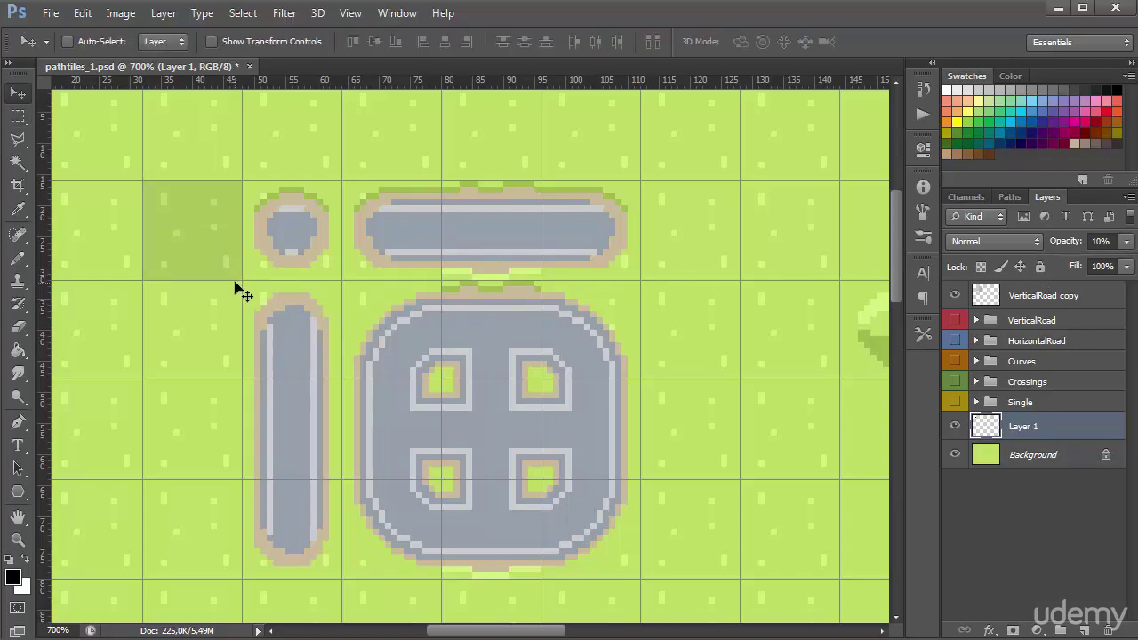
pyautogui.scroll(-3, 381, 376)
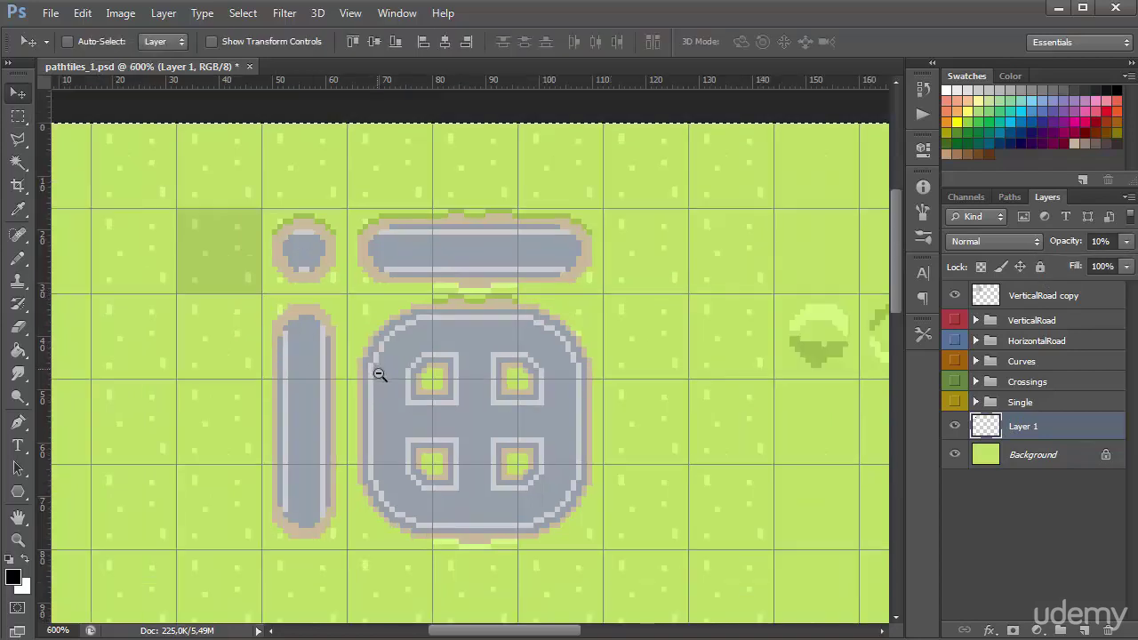
pyautogui.scroll(1, 439, 424)
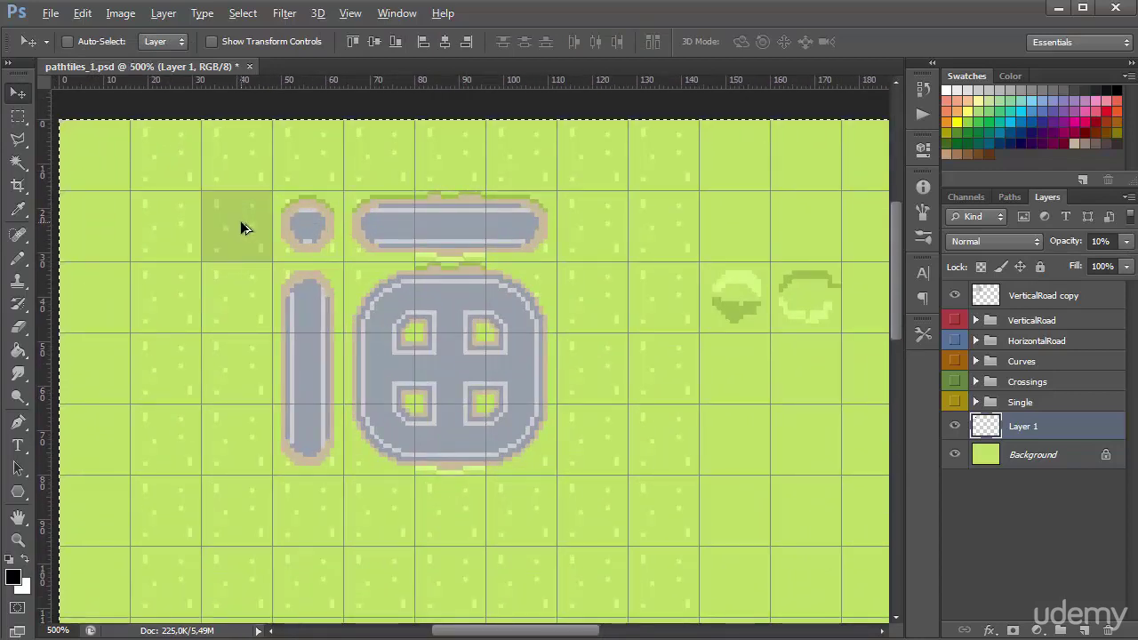
pyautogui.moveTo(244, 238); pyautogui.dragTo(665, 520)
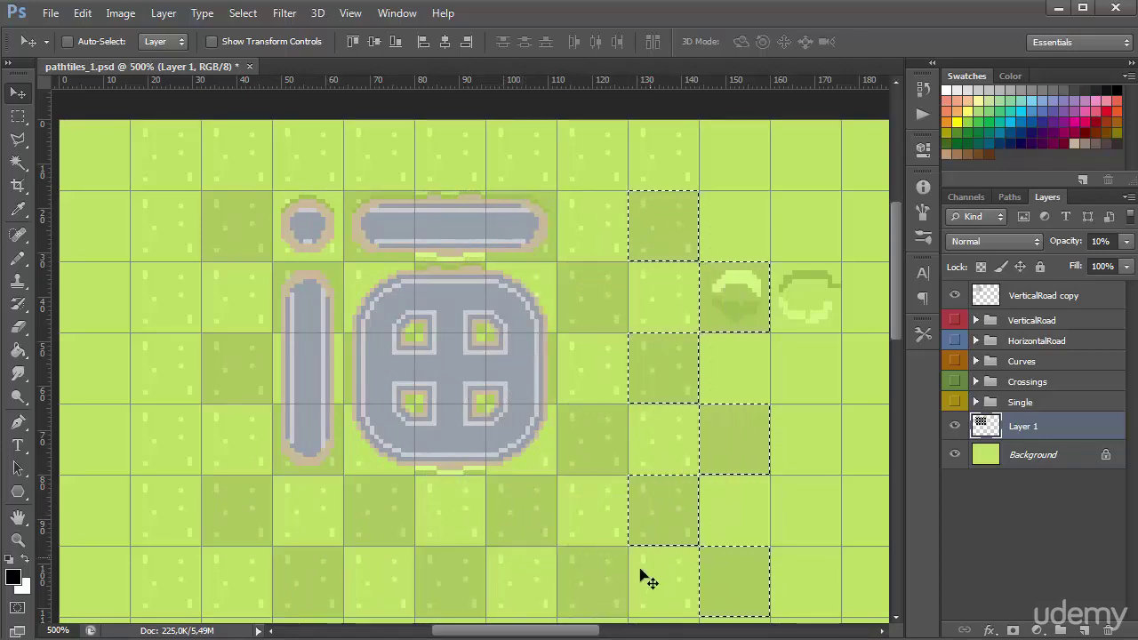
# Deselect the checkerboard cells, hide the grid and check the pattern with the VerticalRoad copy layer briefly hidden.
pyautogui.hotkey('ctrl', 'd')
pyautogui.hotkey('ctrl', "'")
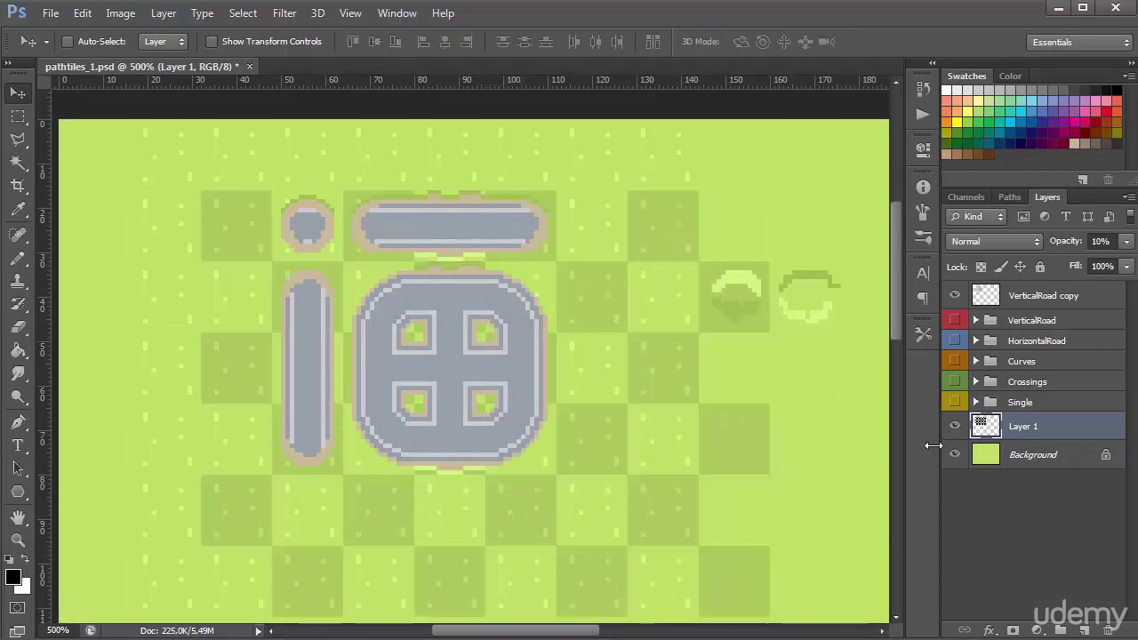
pyautogui.scroll(2, 498, 472)
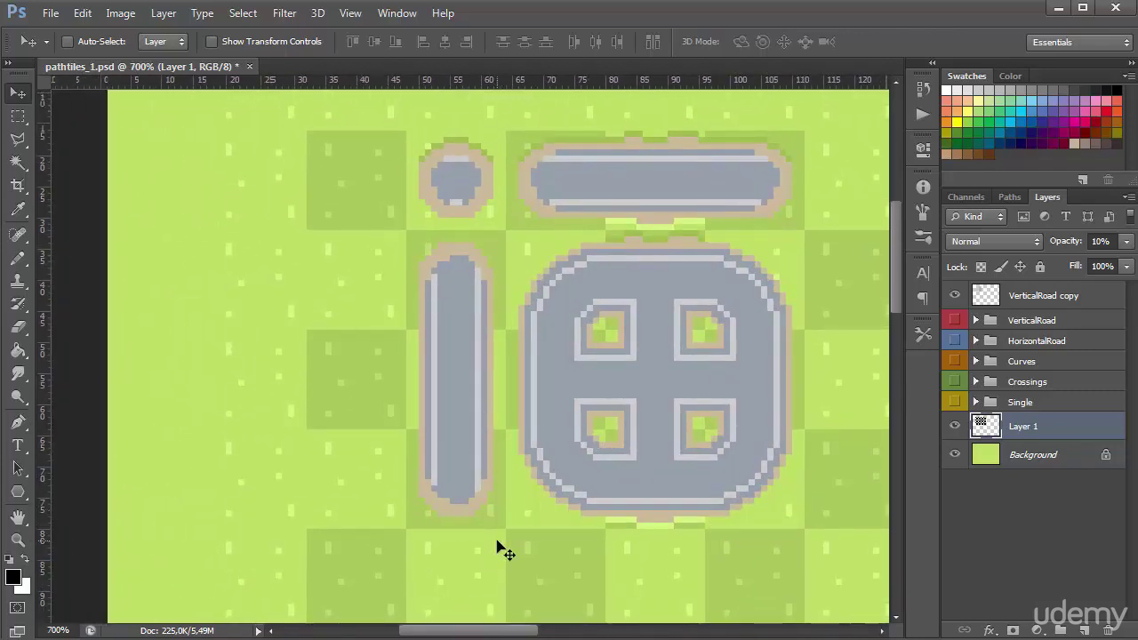
pyautogui.click(1058, 297)
pyautogui.click(955, 295)
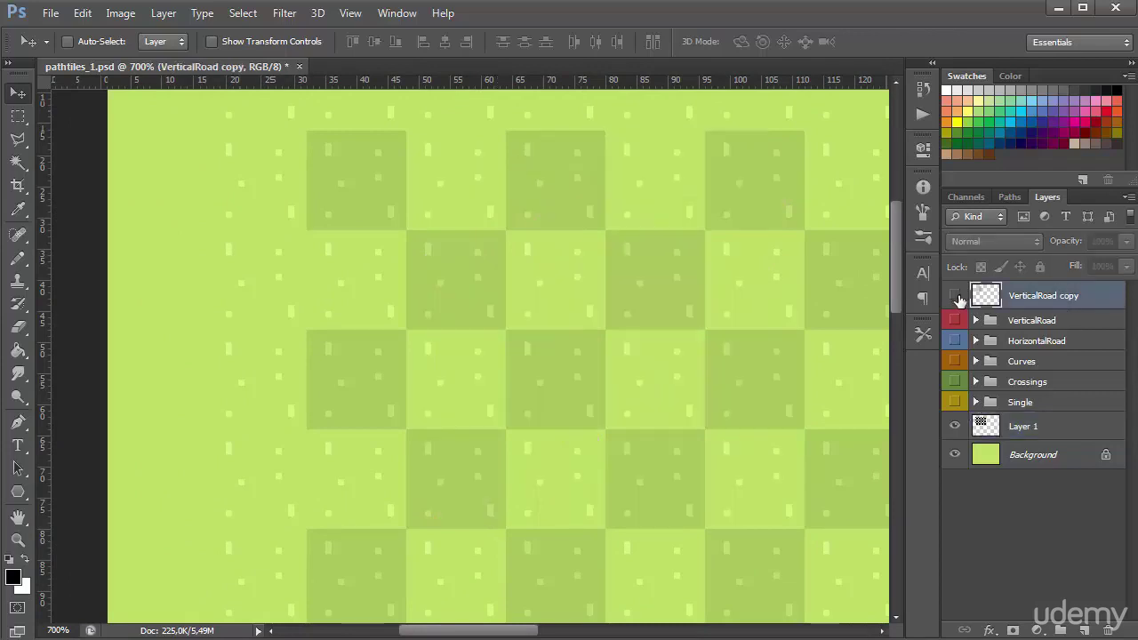
pyautogui.click(954, 295)
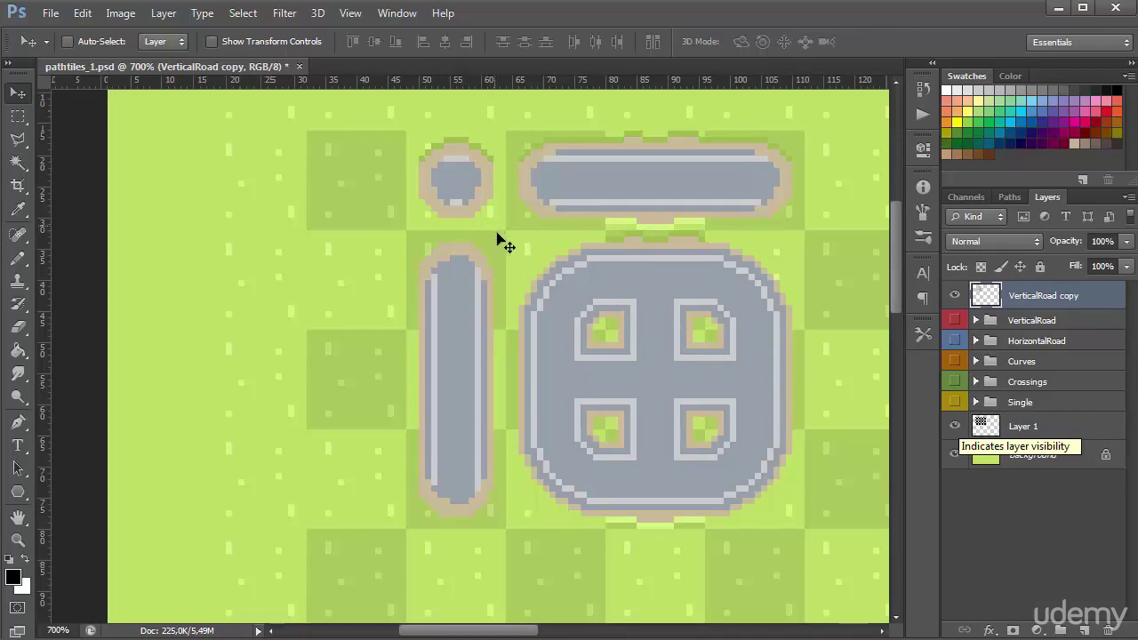
pyautogui.press('b')
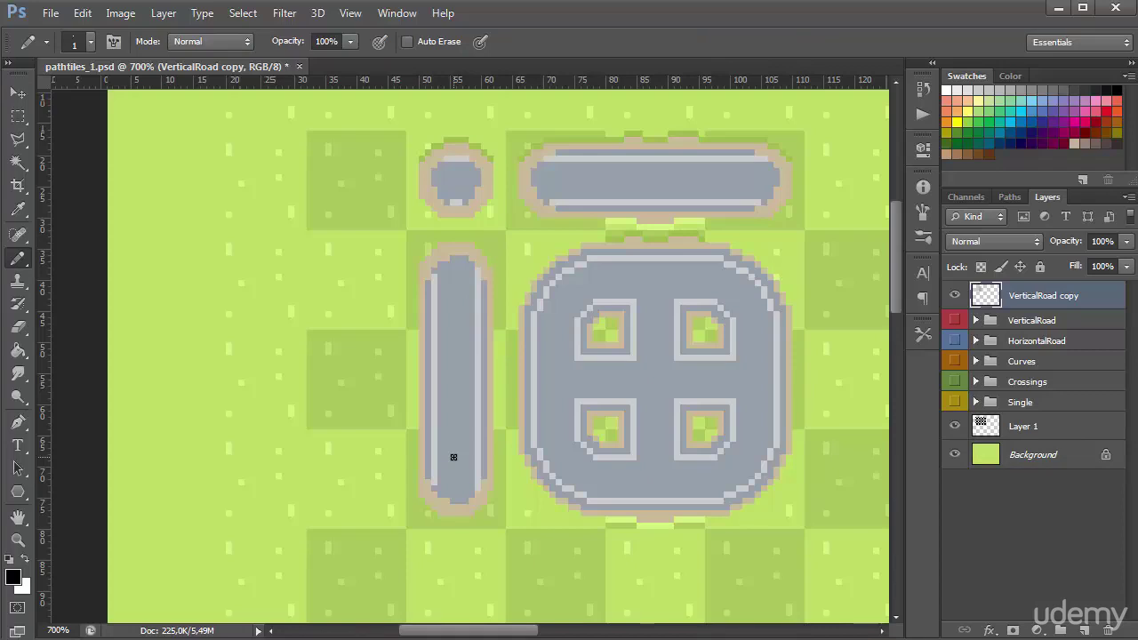
# Reduce the opacity of the checkerboard's Layer 1 to 5%.
pyautogui.click(1058, 432)
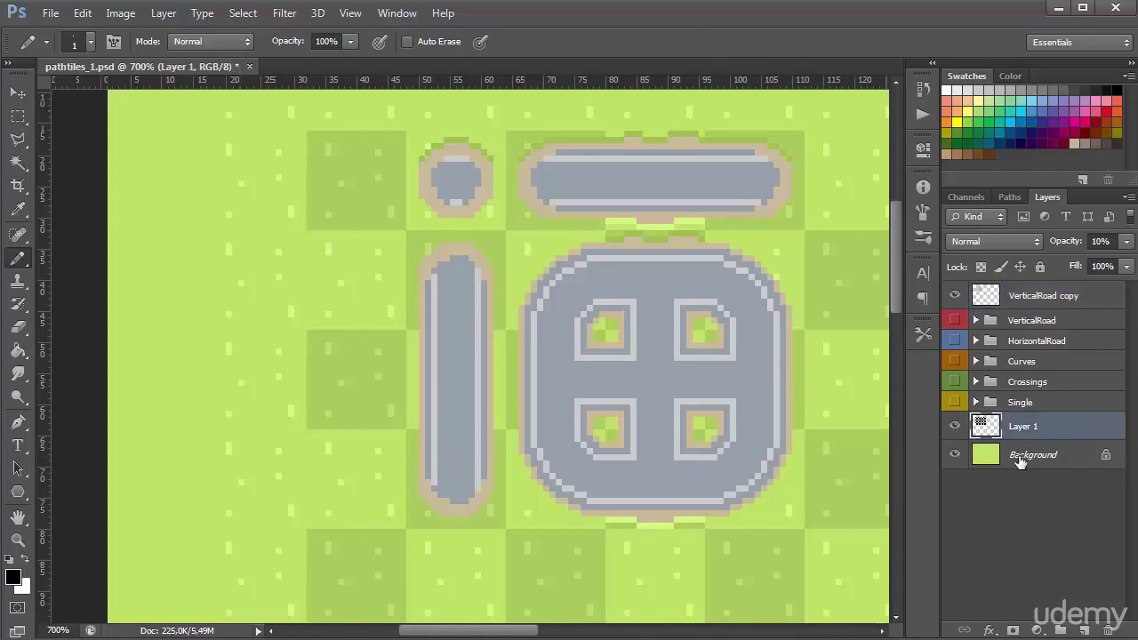
pyautogui.press('v')
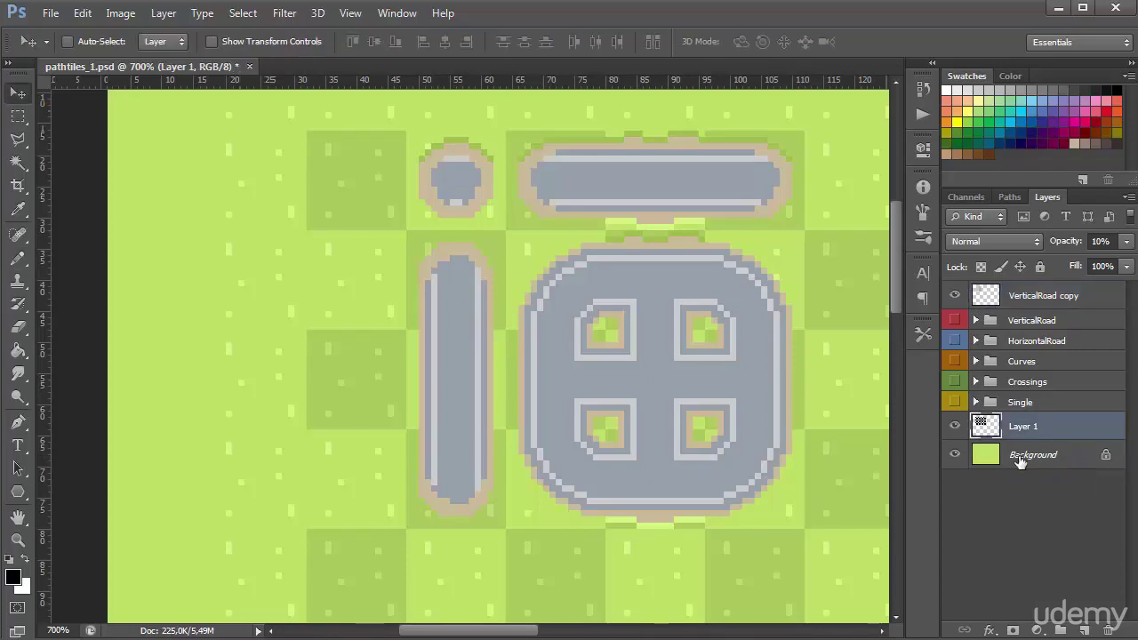
pyautogui.press('0')
pyautogui.press('5')
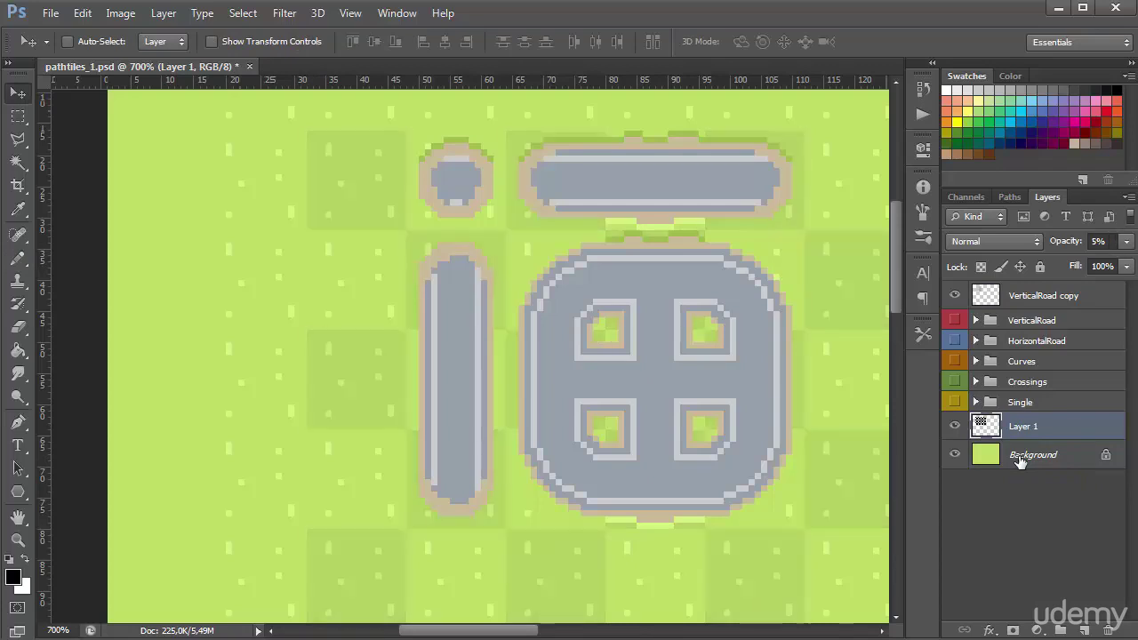
# On the VerticalRoad copy layer, pencil light green highlights around the vertical road's lower end and dark green shadows around its upper end.
pyautogui.click(1029, 295)
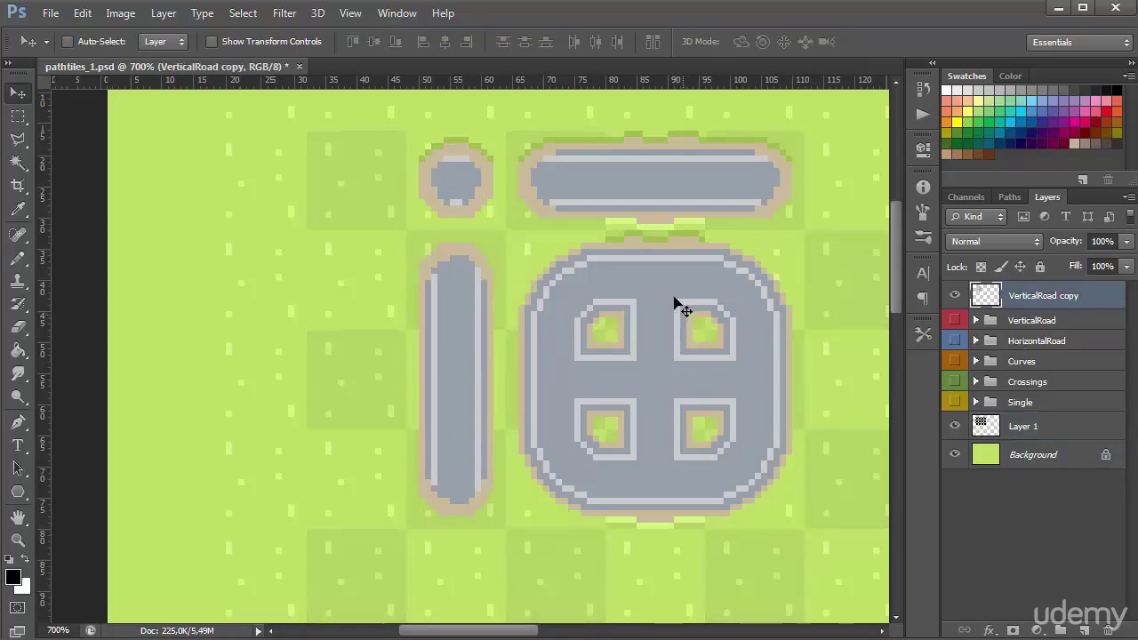
pyautogui.press('b')
pyautogui.keyDown('alt'); pyautogui.click(634, 220); pyautogui.keyUp('alt')
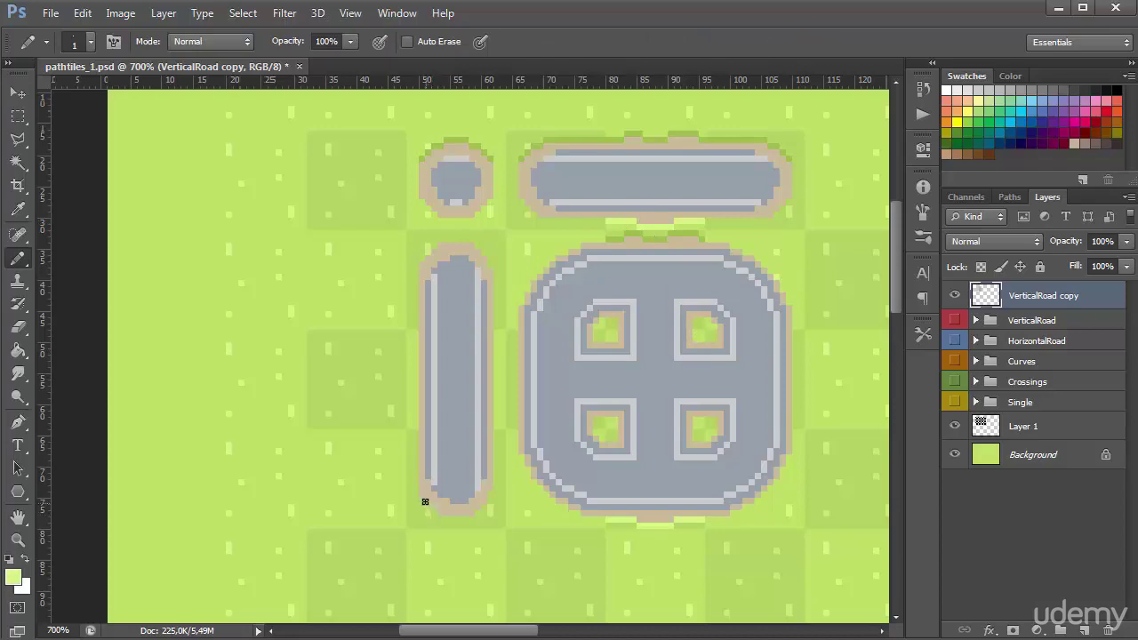
pyautogui.moveTo(444, 521); pyautogui.dragTo(465, 521)
pyautogui.keyDown('alt'); pyautogui.click(620, 134); pyautogui.keyUp('alt')
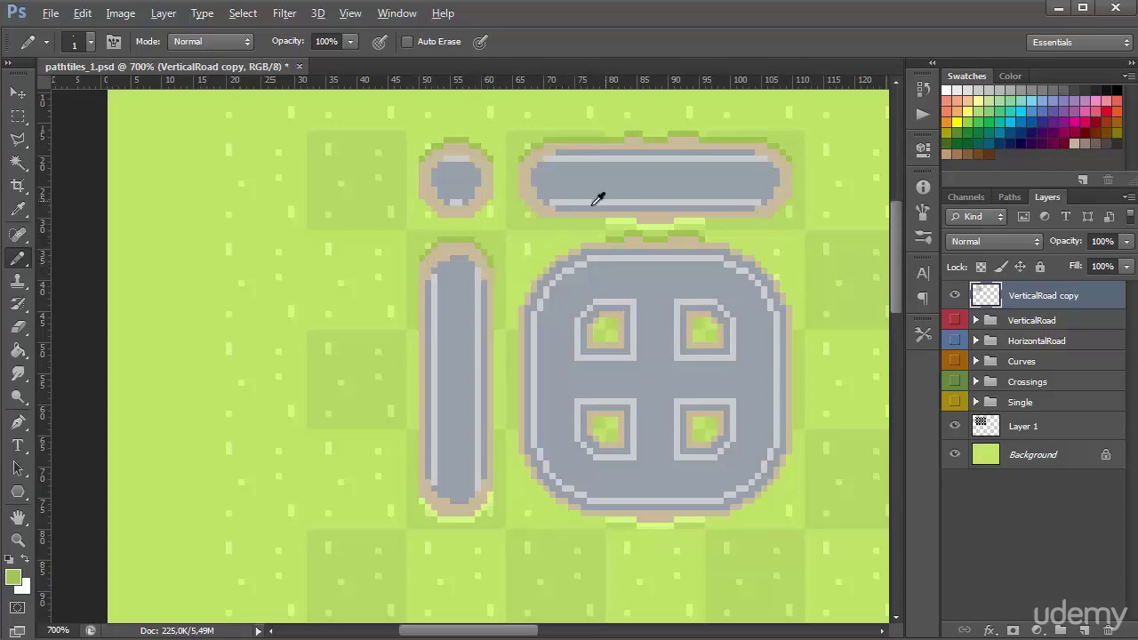
# Pencil sampled light green highlight pixels around the lower edge of the round road tile.
pyautogui.keyDown('alt'); pyautogui.click(633, 216); pyautogui.keyUp('alt')
pyautogui.moveTo(441, 218); pyautogui.dragTo(475, 215)
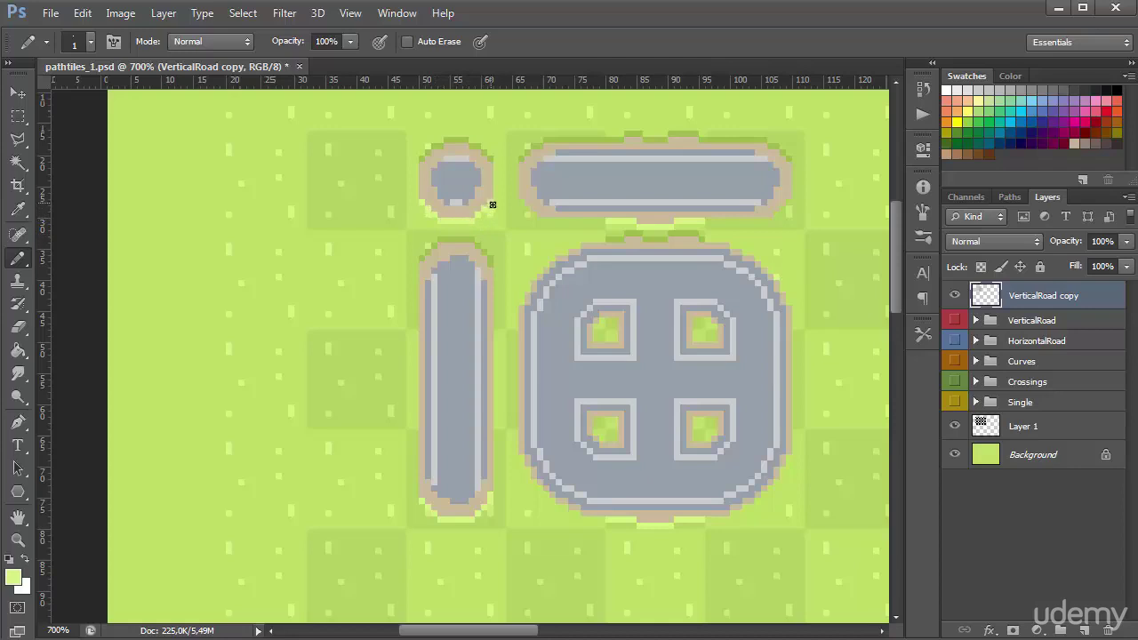
pyautogui.keyDown('alt'); pyautogui.click(490, 207); pyautogui.keyUp('alt')
pyautogui.keyDown('alt'); pyautogui.click(491, 197); pyautogui.keyUp('alt')
# Pencil sand-coloured border bumps onto both long sides of the vertical road around its middle cell.
pyautogui.scroll(-1, 640, 435)
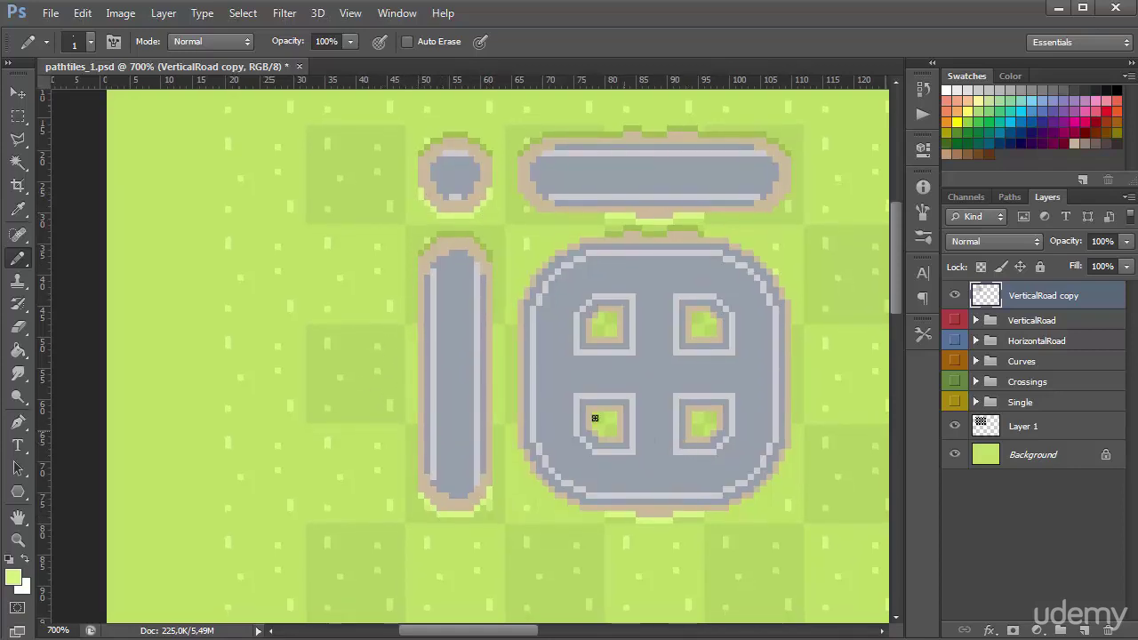
pyautogui.keyDown('alt'); pyautogui.click(491, 337); pyautogui.keyUp('alt')
pyautogui.moveTo(496, 362); pyautogui.dragTo(495, 404)
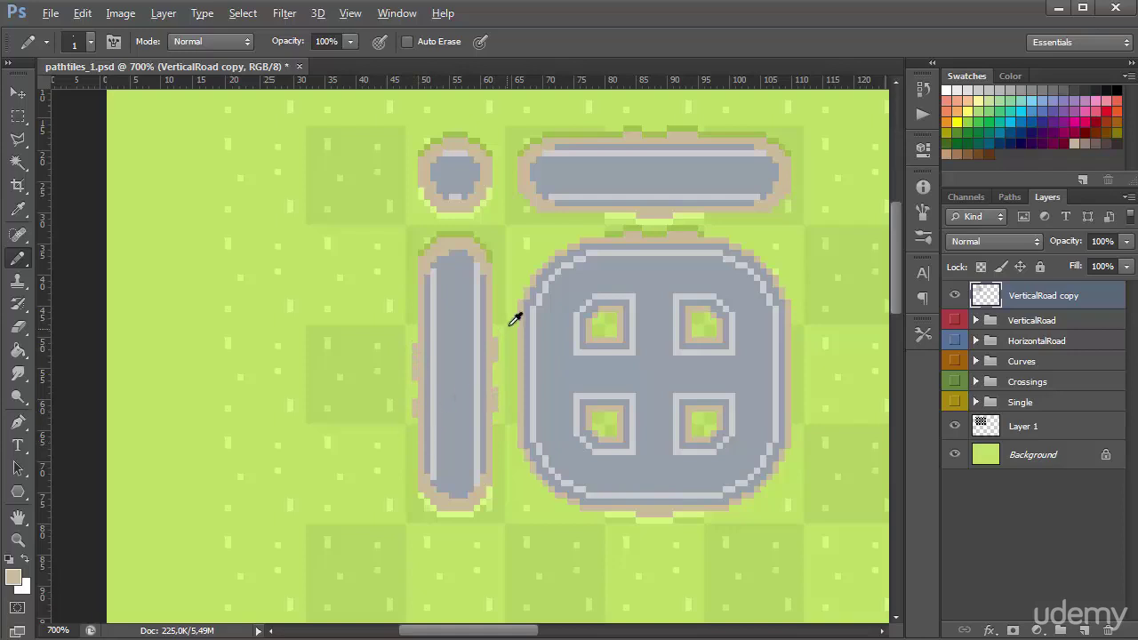
# Shade the vertical road's side bumps with dark green shadow pixels and light green highlight pixels sampled from the horizontal road.
pyautogui.keyDown('alt'); pyautogui.click(638, 214); pyautogui.keyUp('alt')
pyautogui.keyDown('alt'); pyautogui.click(622, 129); pyautogui.keyUp('alt')
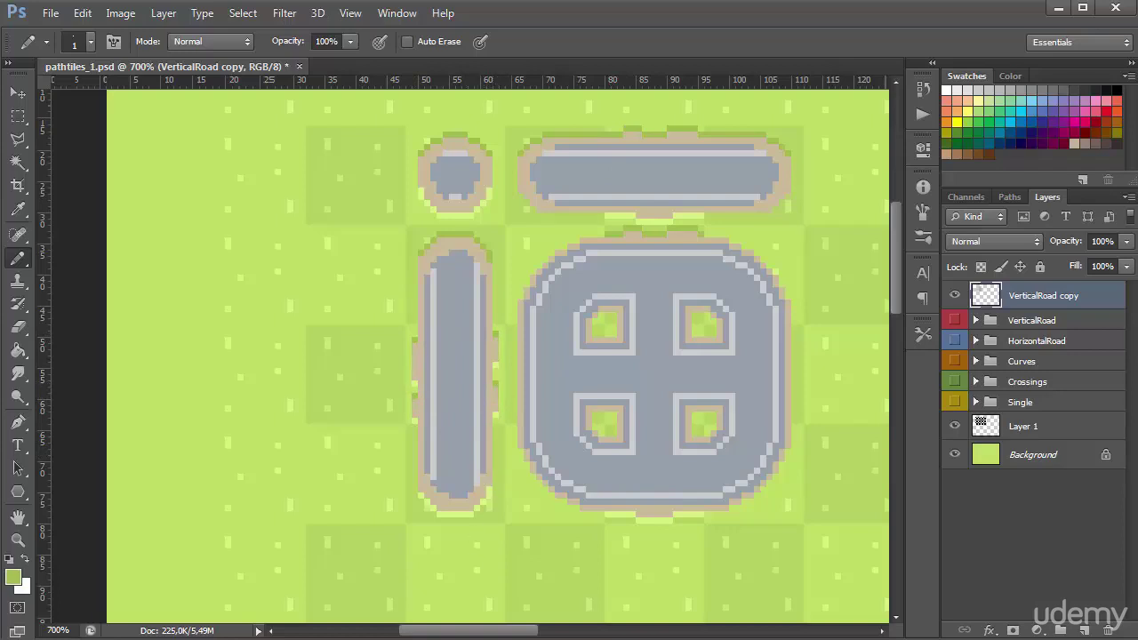
pyautogui.keyDown('alt'); pyautogui.click(418, 378); pyautogui.keyUp('alt')
pyautogui.keyDown('alt'); pyautogui.click(416, 377); pyautogui.keyUp('alt')
pyautogui.keyDown('alt'); pyautogui.click(415, 377); pyautogui.keyUp('alt')
pyautogui.keyDown('alt'); pyautogui.click(418, 367); pyautogui.keyUp('alt')
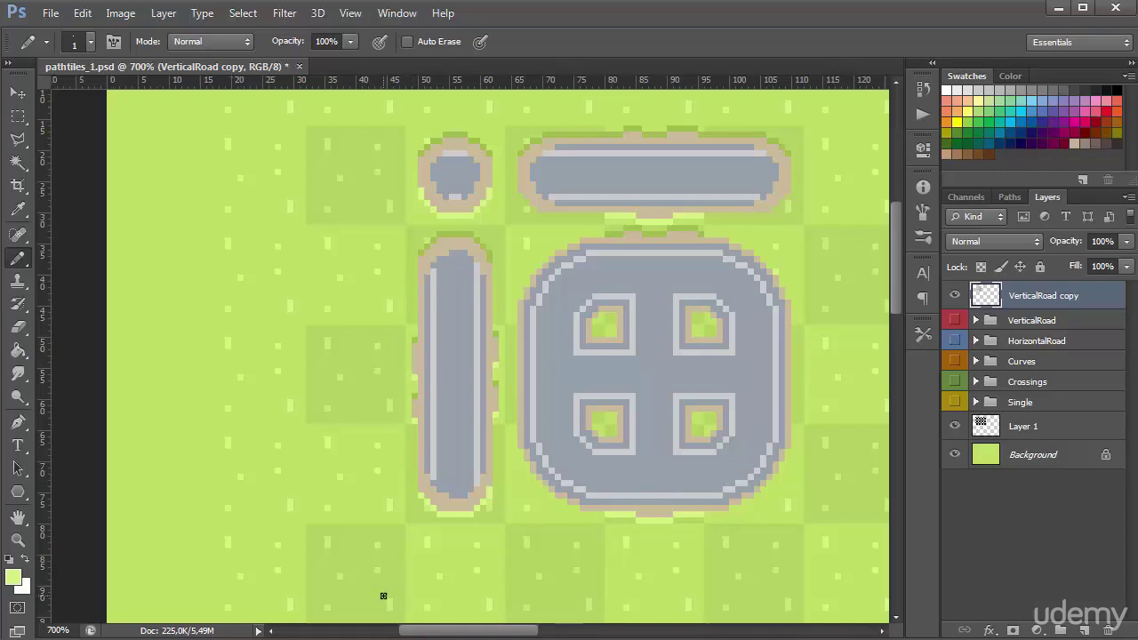
# Show the grid and copy the vertical road's left and right side bumps onto the matching sides of the large crossing block.
pyautogui.press('m')
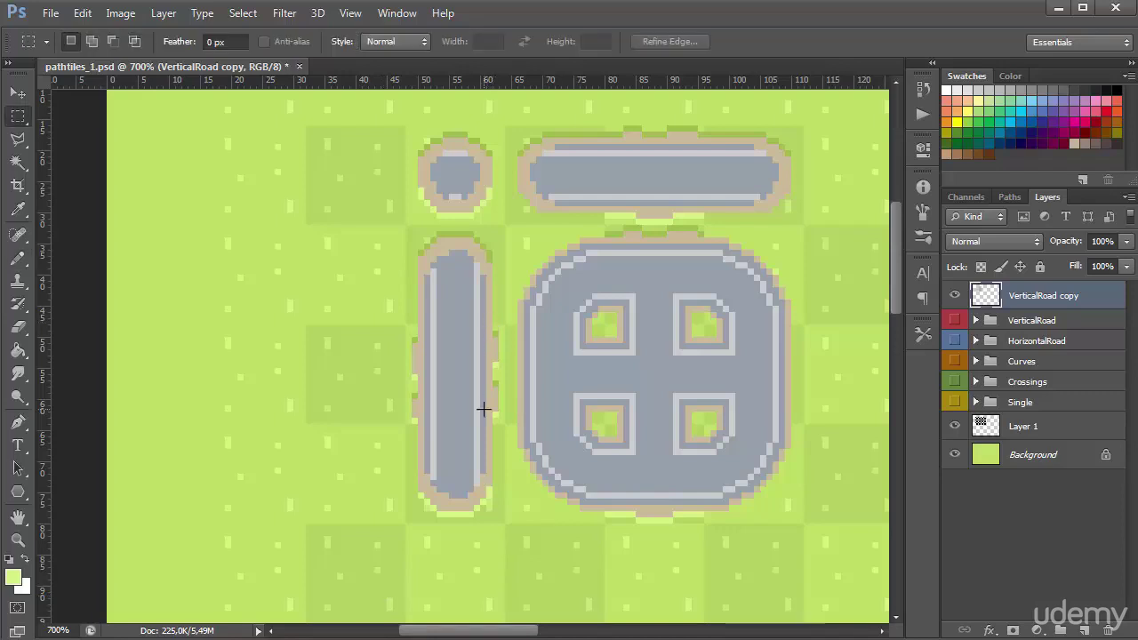
pyautogui.hotkey('ctrl', "'")
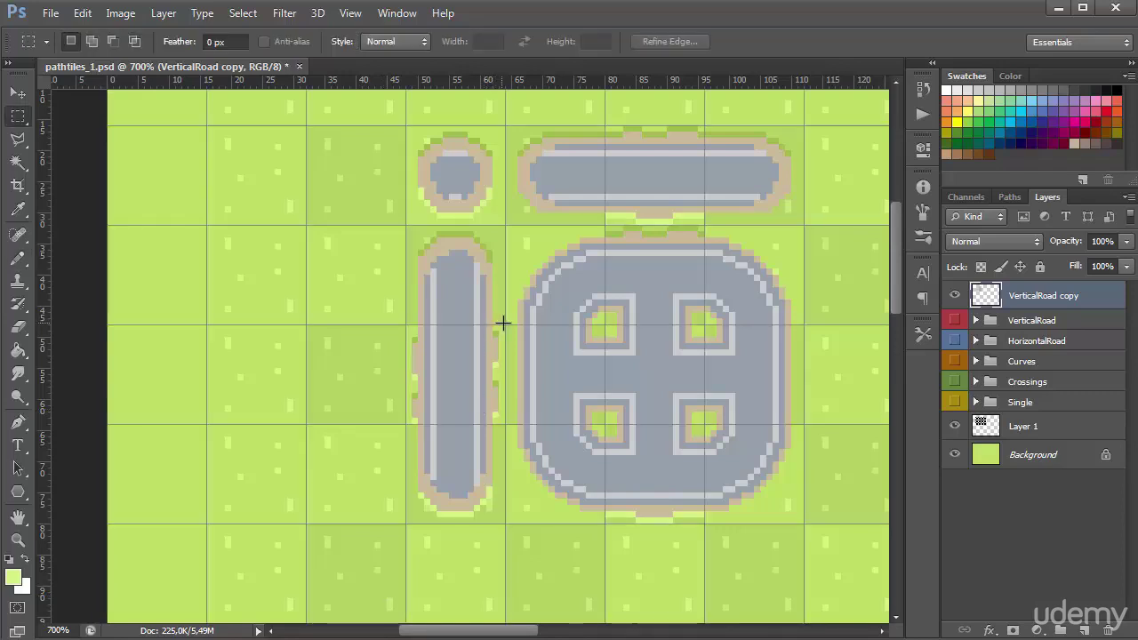
pyautogui.moveTo(504, 324); pyautogui.dragTo(779, 418)
pyautogui.press('v')
pyautogui.press('m')
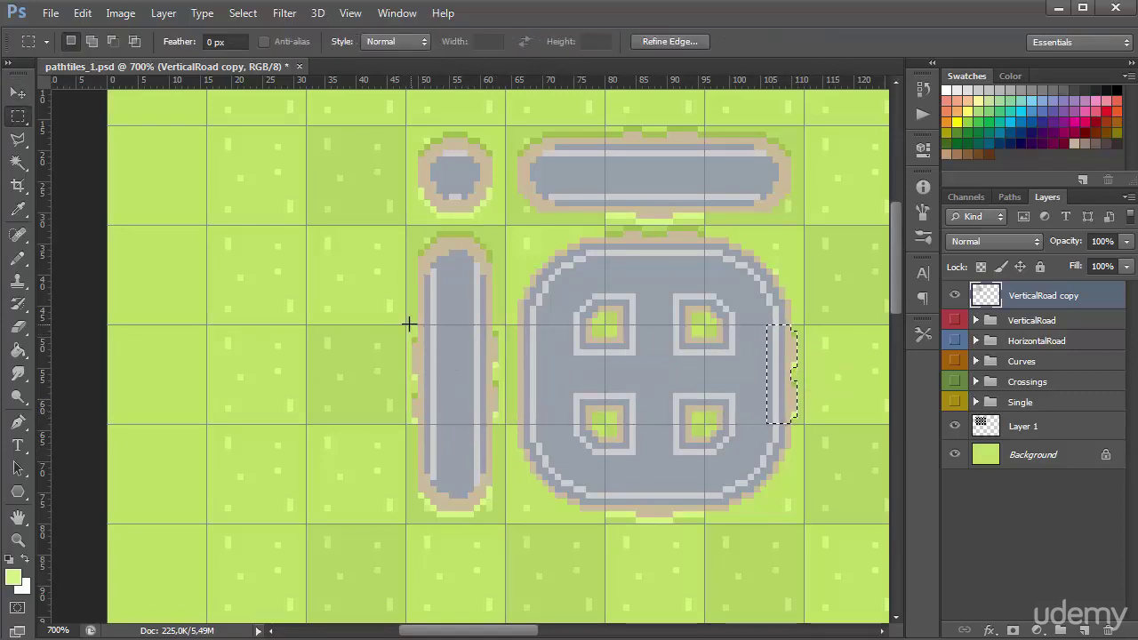
pyautogui.moveTo(407, 324); pyautogui.dragTo(524, 410)
pyautogui.press('v')
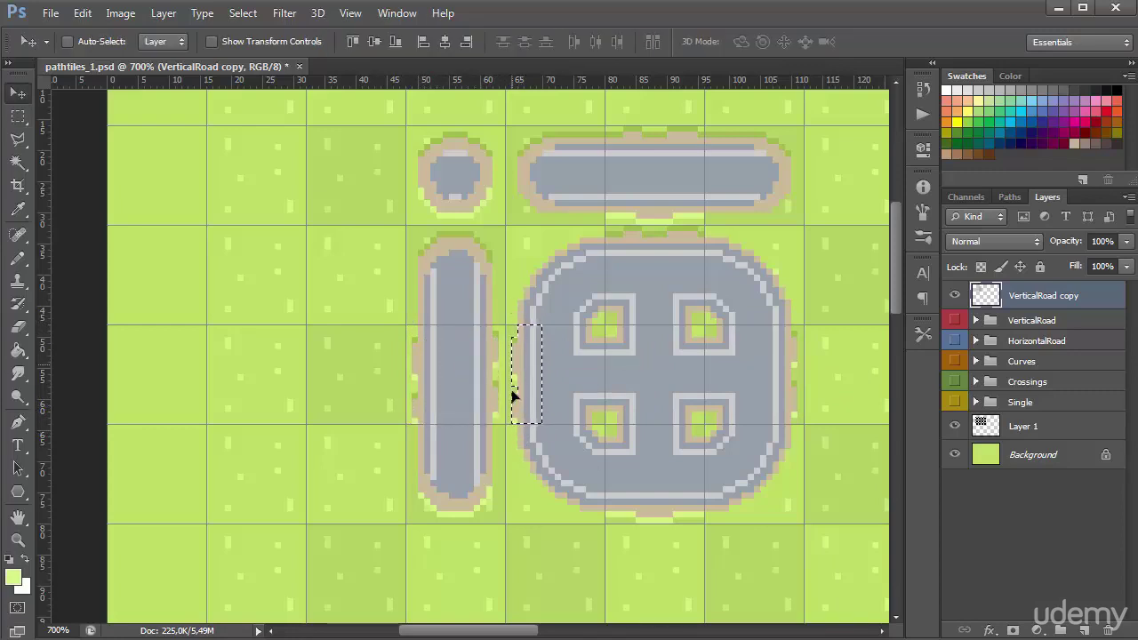
pyautogui.hotkey('ctrl', 'd')
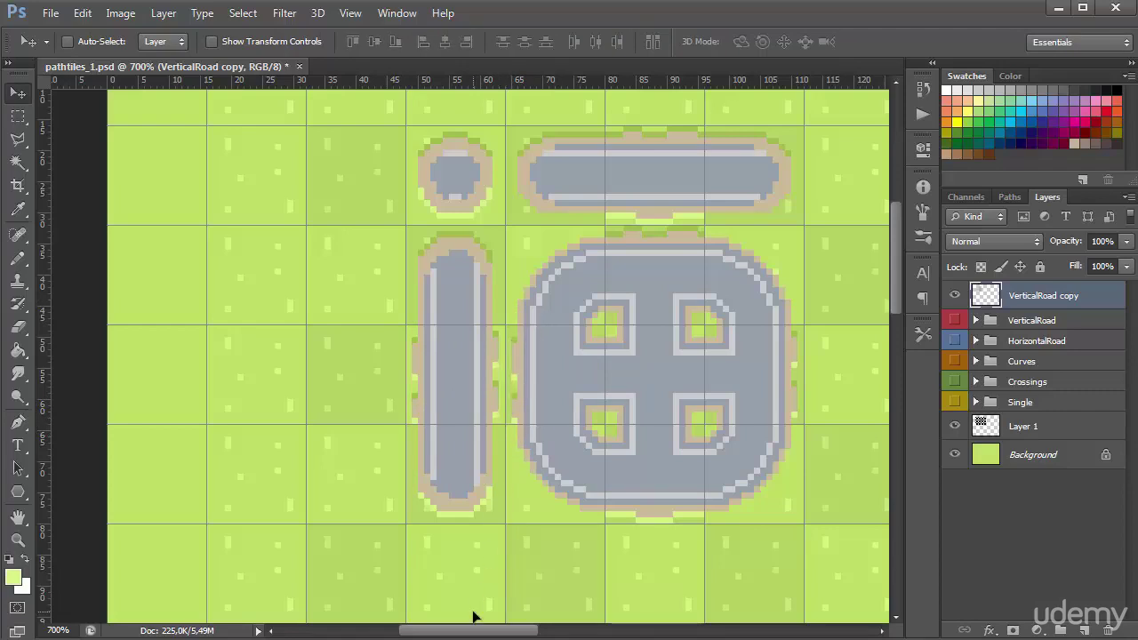
# With the grid hidden, pencil dark green shadows around the crossing block's upper corners and light green highlights around its lower corners.
pyautogui.scroll(1, 744, 287)
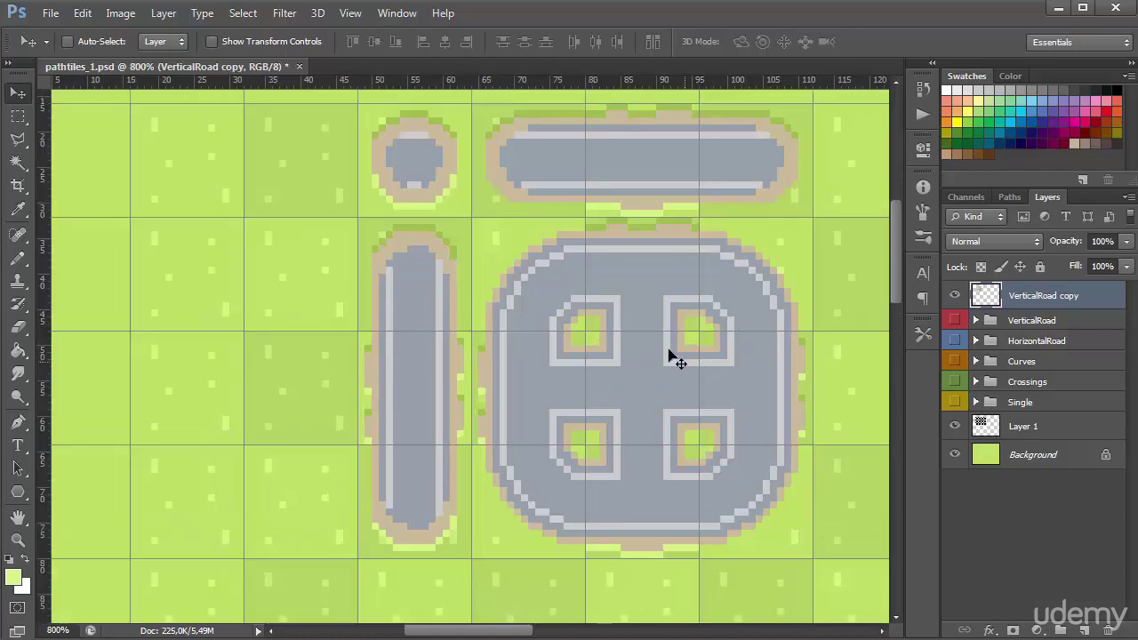
pyautogui.press('b')
pyautogui.keyDown('alt'); pyautogui.click(592, 224); pyautogui.keyUp('alt')
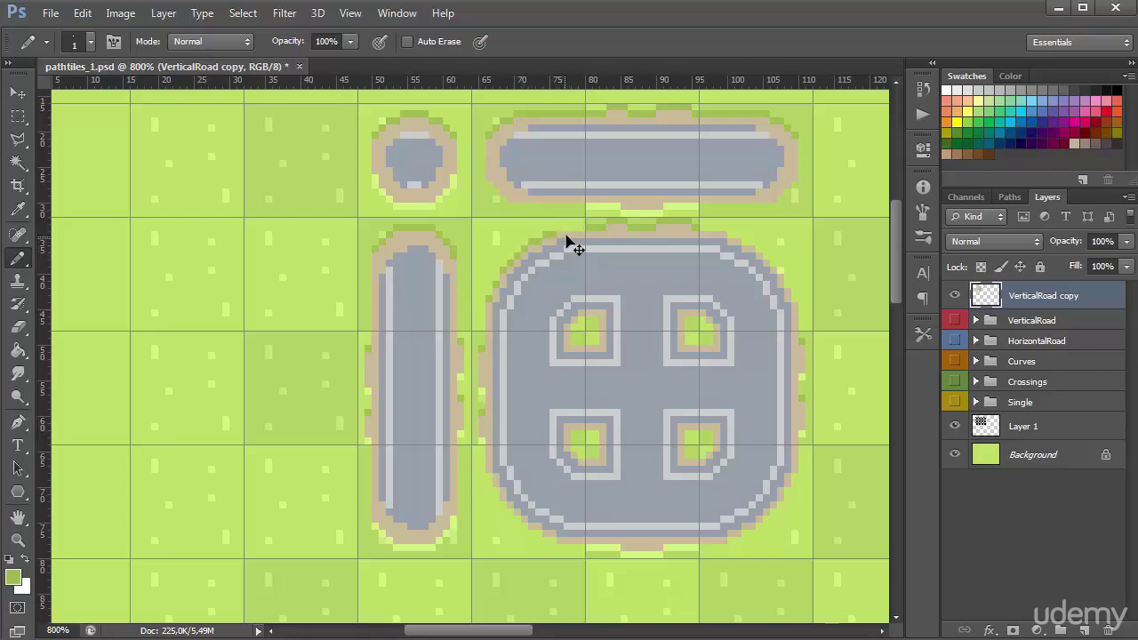
pyautogui.hotkey('ctrl', "'")
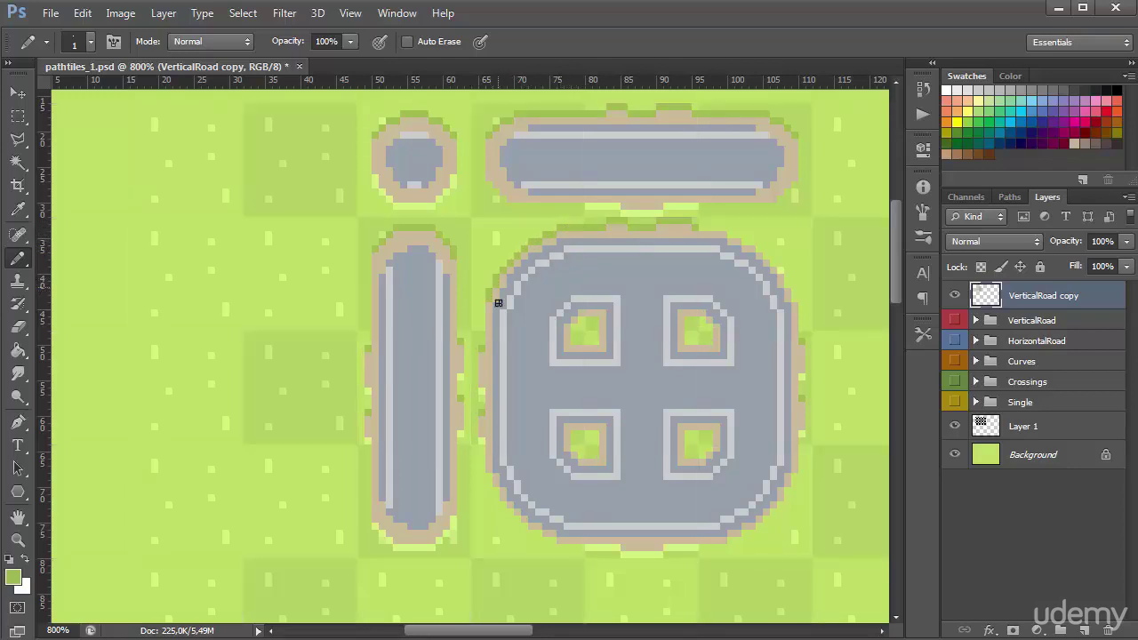
pyautogui.scroll(-1, 714, 513)
pyautogui.hscroll(1, 714, 513)
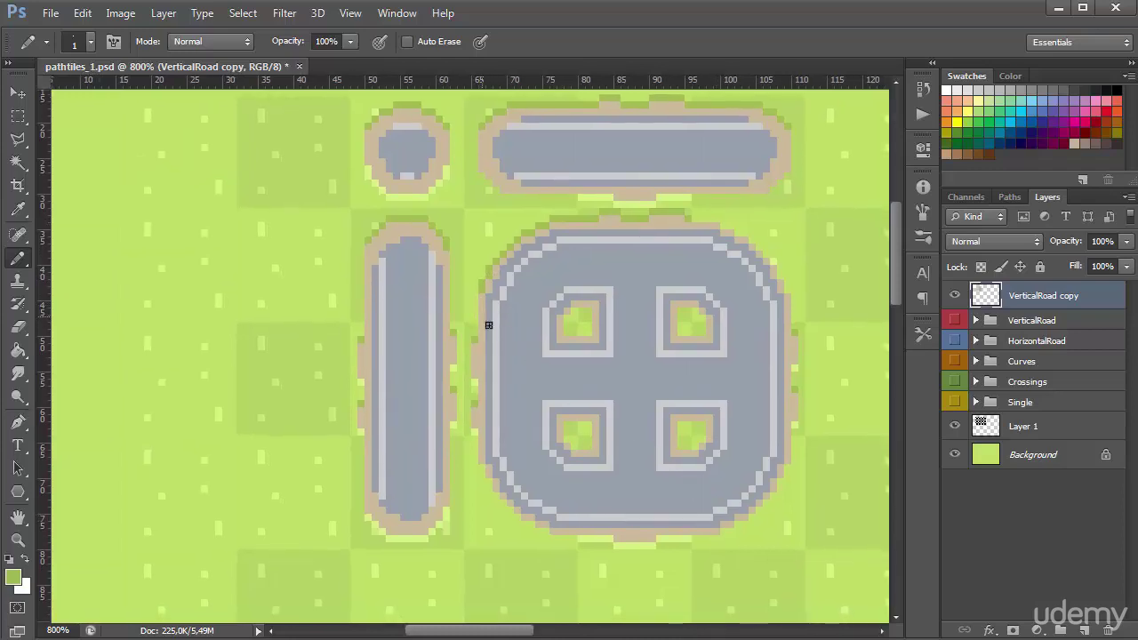
pyautogui.hscroll(5, 678, 500)
pyautogui.scroll(-2, 649, 271)
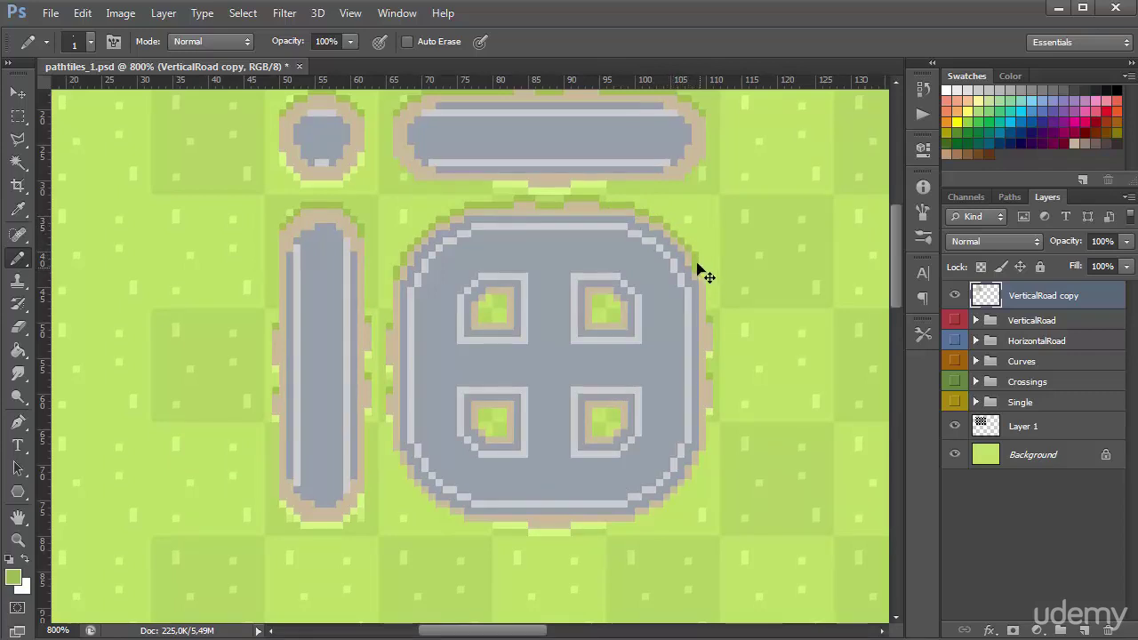
pyautogui.scroll(-2, 714, 412)
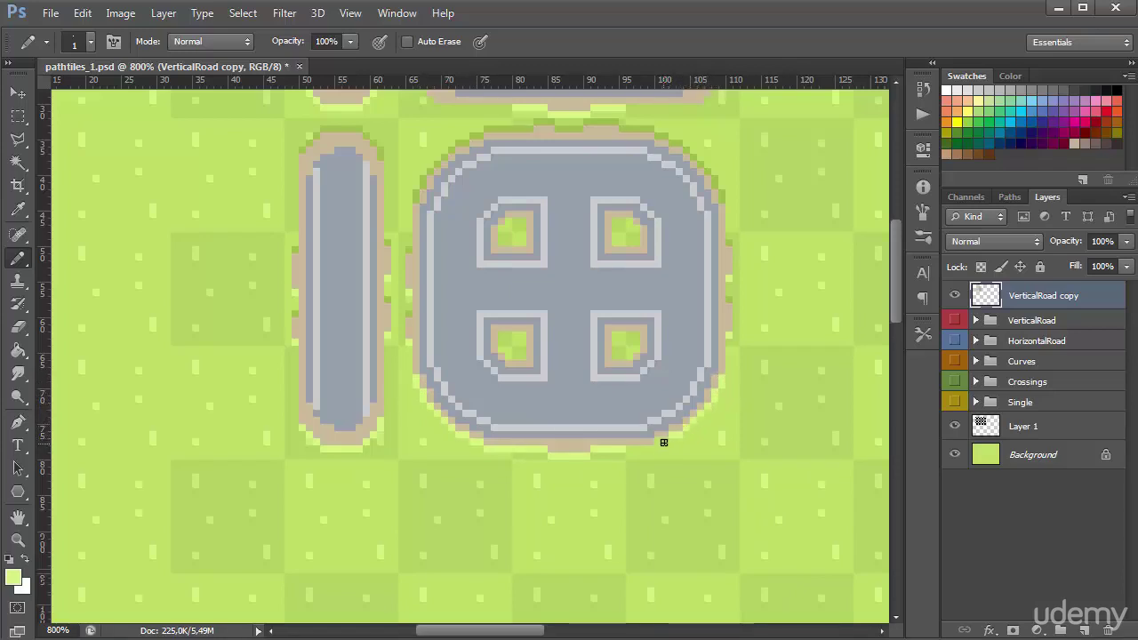
pyautogui.moveTo(685, 444); pyautogui.dragTo(713, 596)
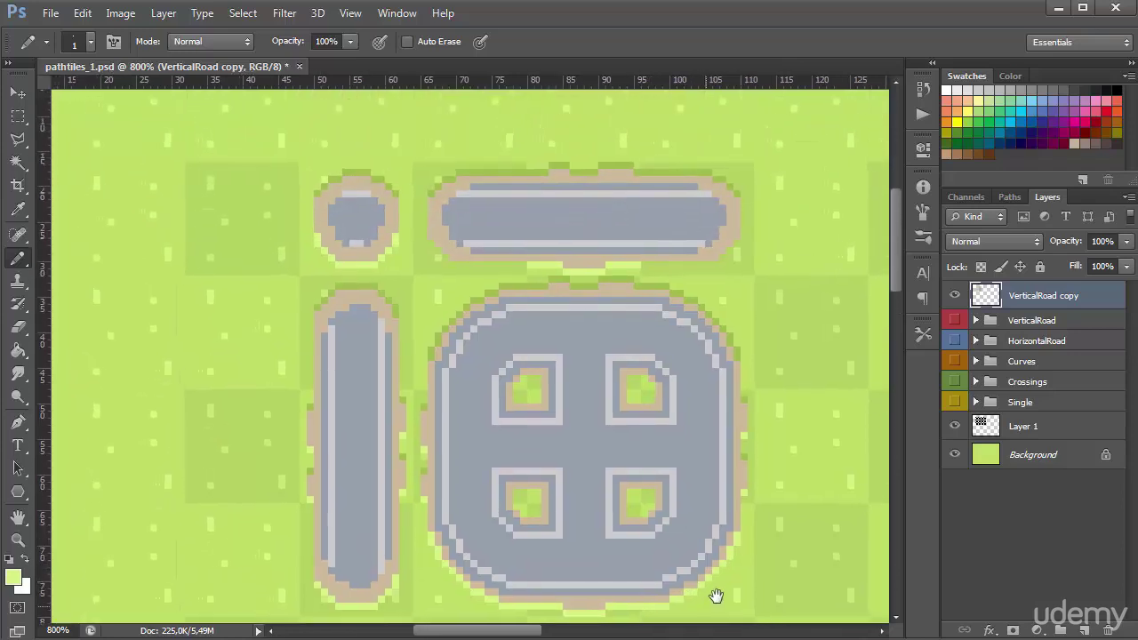
# Darken the sampled road grey to #707a84 and draw it along the lower grey outline of the crossing block.
pyautogui.press('i')
pyautogui.click(462, 512)
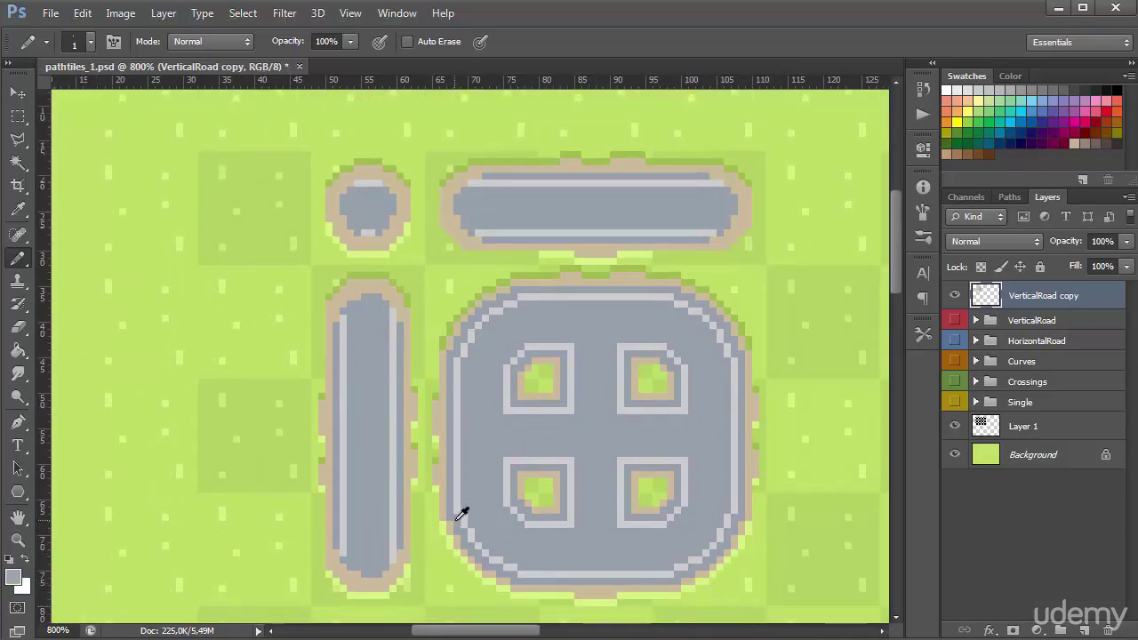
pyautogui.click(12, 577)
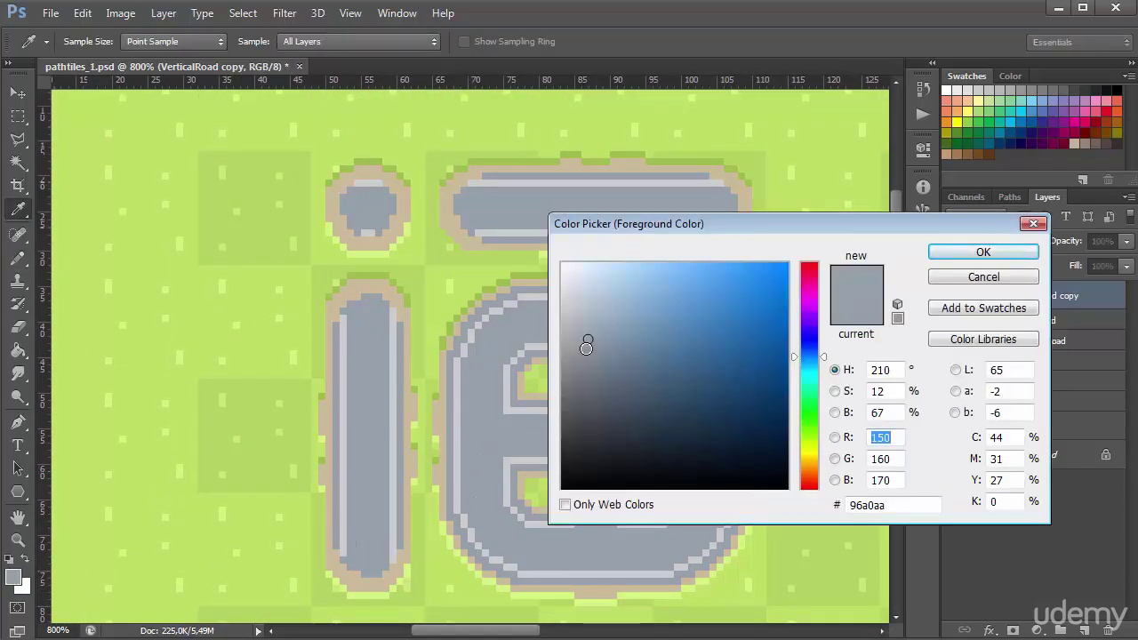
pyautogui.click(589, 353)
pyautogui.moveTo(589, 353); pyautogui.dragTo(595, 372)
pyautogui.click(958, 256)
pyautogui.press('b')
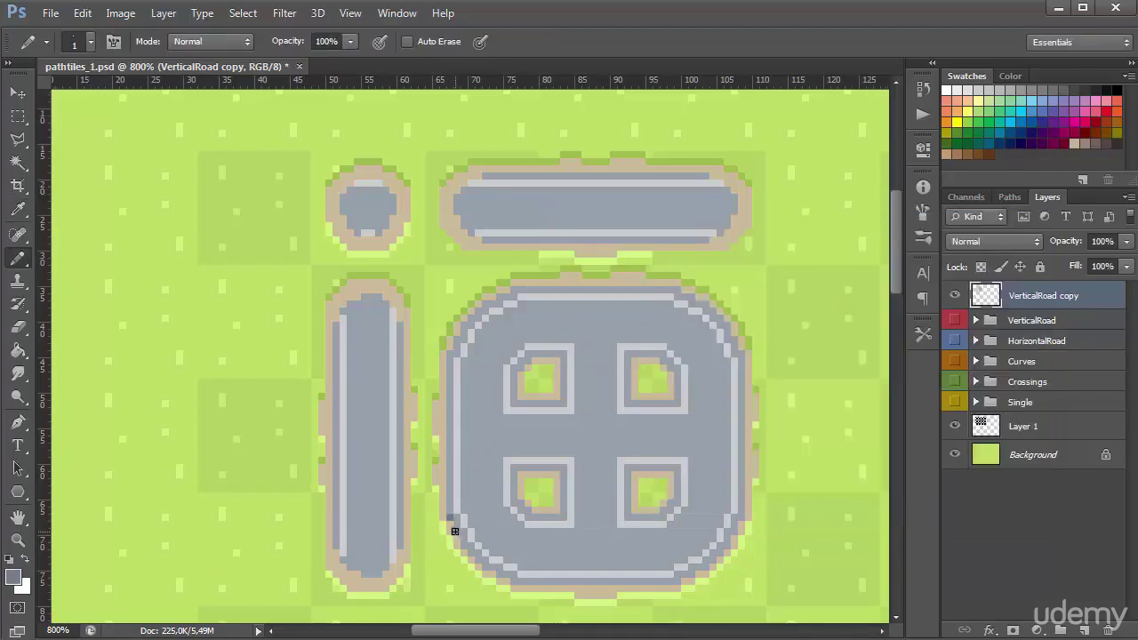
pyautogui.moveTo(456, 528)
pyautogui.mouseDown()
pyautogui.moveTo(479, 563)
pyautogui.moveTo(514, 582)
pyautogui.mouseUp()
pyautogui.keyDown('shift'); pyautogui.click(683, 580); pyautogui.keyUp('shift')
pyautogui.moveTo(683, 580)
pyautogui.mouseDown()
pyautogui.moveTo(719, 555)
pyautogui.moveTo(743, 511)
pyautogui.mouseUp()
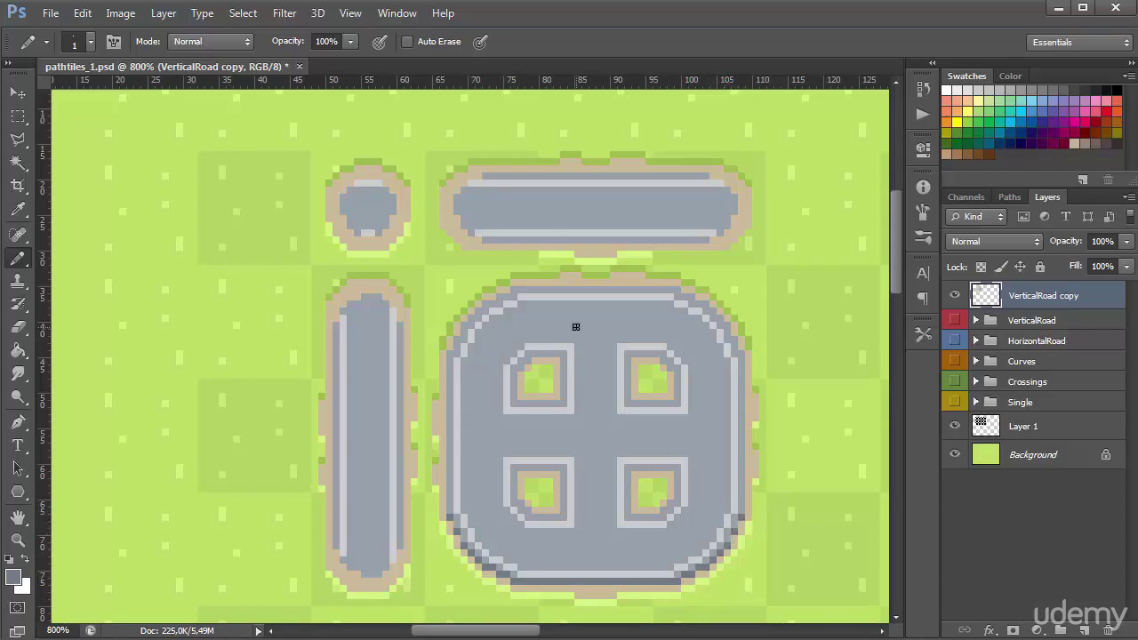
# Add the same dark grey to the lower outlines of the vertical road, the horizontal road and the round tile.
pyautogui.moveTo(332, 543)
pyautogui.mouseDown()
pyautogui.moveTo(363, 575)
pyautogui.moveTo(382, 568)
pyautogui.mouseUp()
pyautogui.click(490, 240)
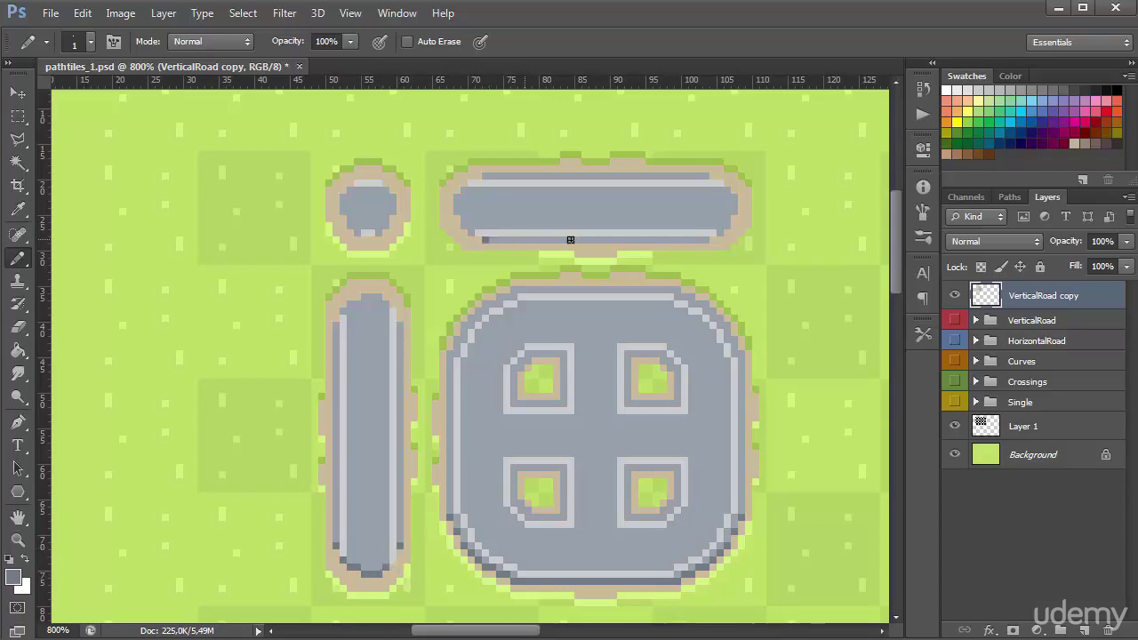
pyautogui.keyDown('shift'); pyautogui.click(708, 238); pyautogui.keyUp('shift')
pyautogui.click(736, 214)
pyautogui.click(458, 214)
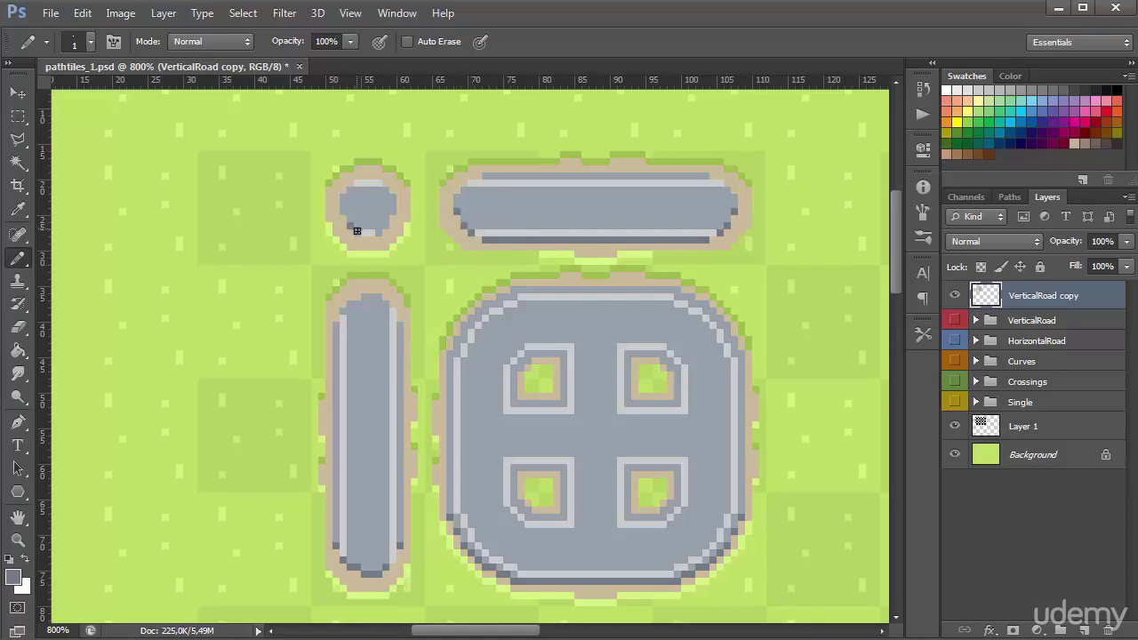
pyautogui.click(360, 233)
pyautogui.click(378, 232)
# Set the foreground color to #b3bbc3 and lighten the upper grey outlines of the crossing block, horizontal road and vertical road.
pyautogui.click(14, 578)
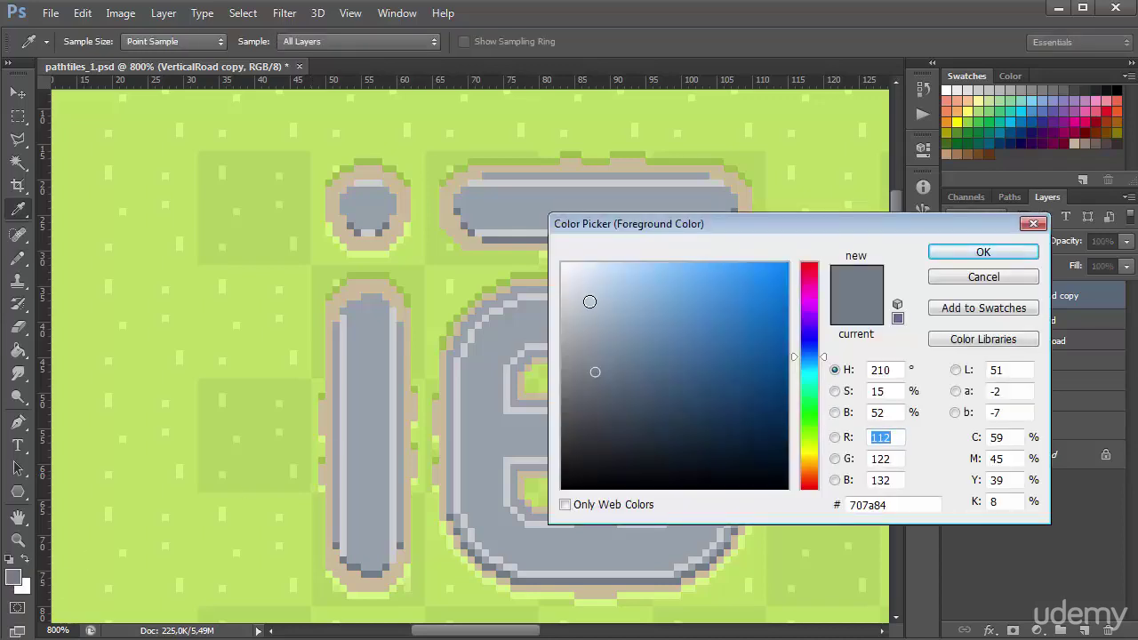
pyautogui.click(572, 312)
pyautogui.click(578, 315)
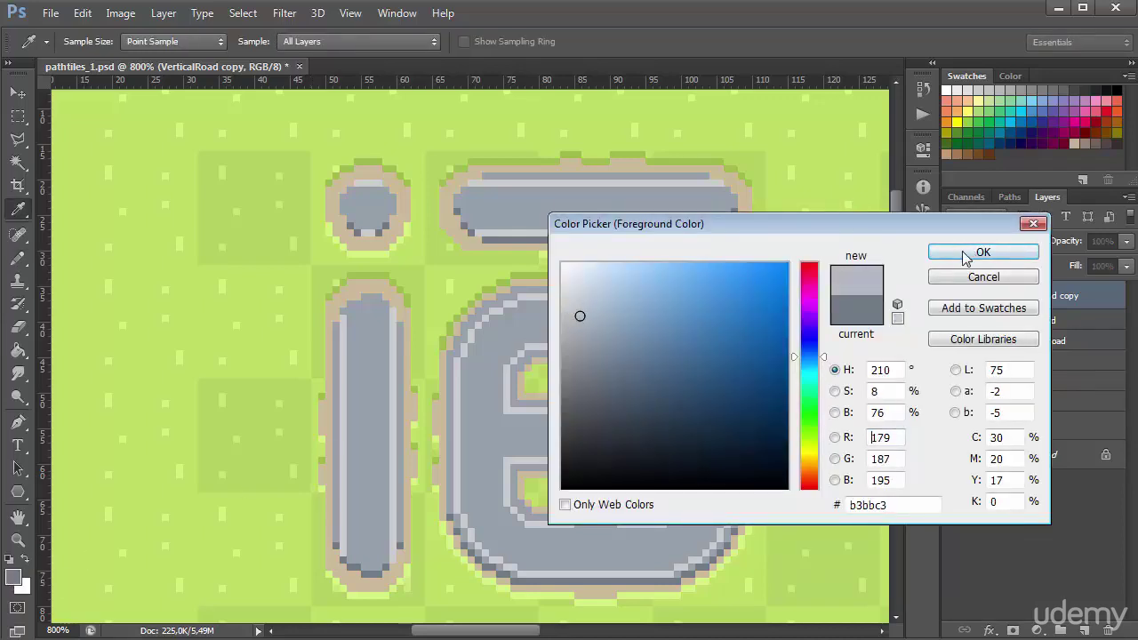
pyautogui.click(975, 251)
pyautogui.press('b')
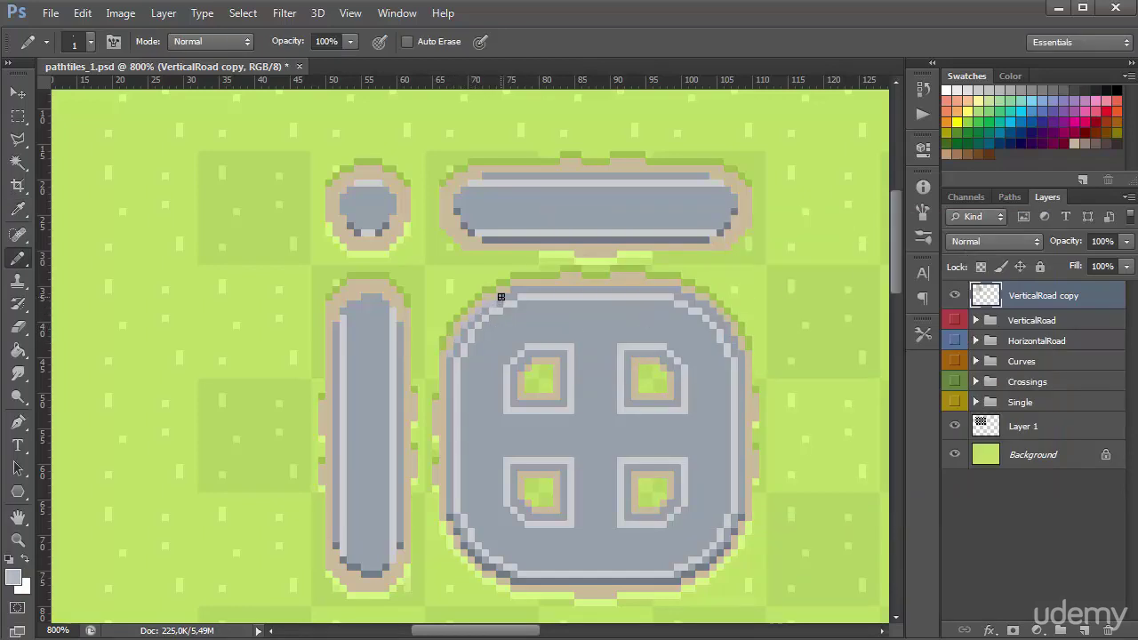
pyautogui.moveTo(676, 288); pyautogui.dragTo(721, 321)
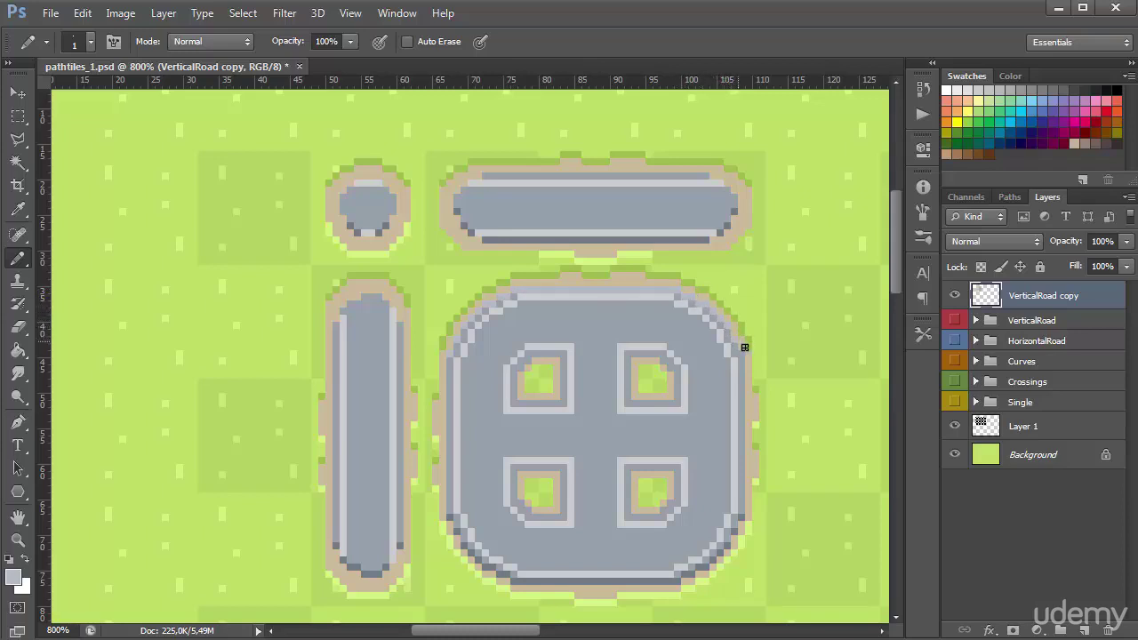
pyautogui.keyDown('shift'); pyautogui.click(704, 175); pyautogui.keyUp('shift')
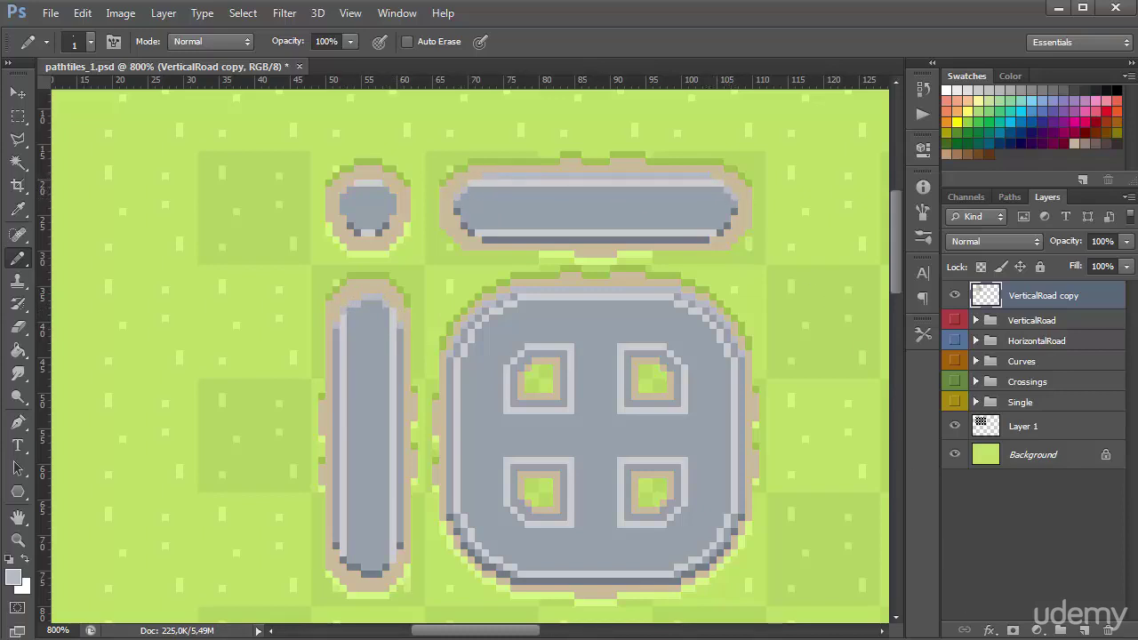